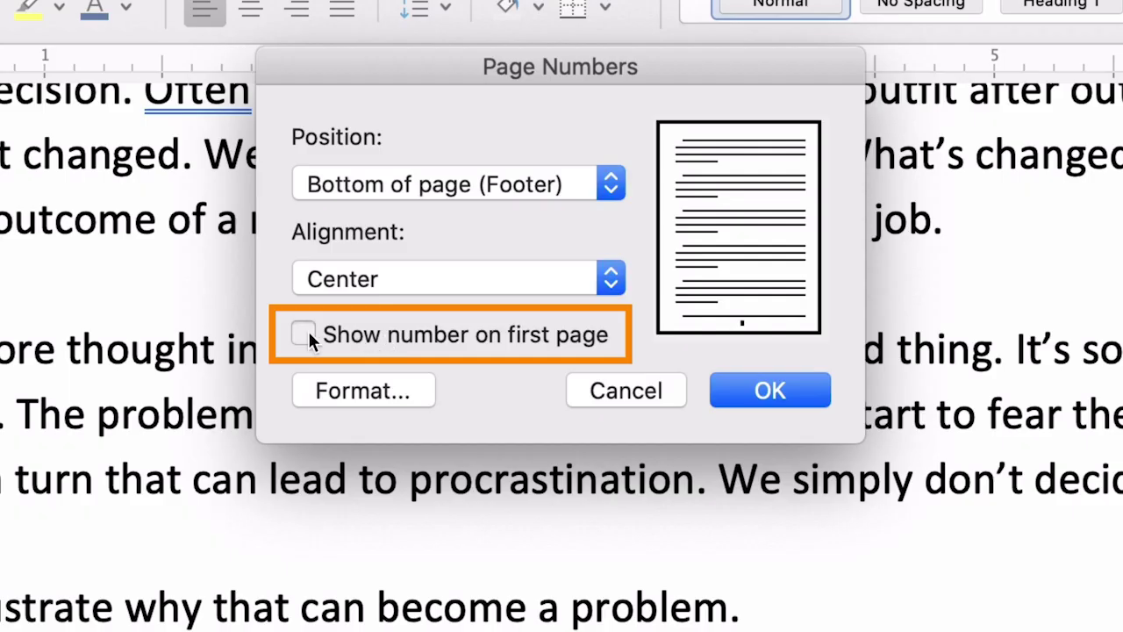
# - Turn on 'Show number on first page' for the footer page number
pyautogui.click(308, 331)
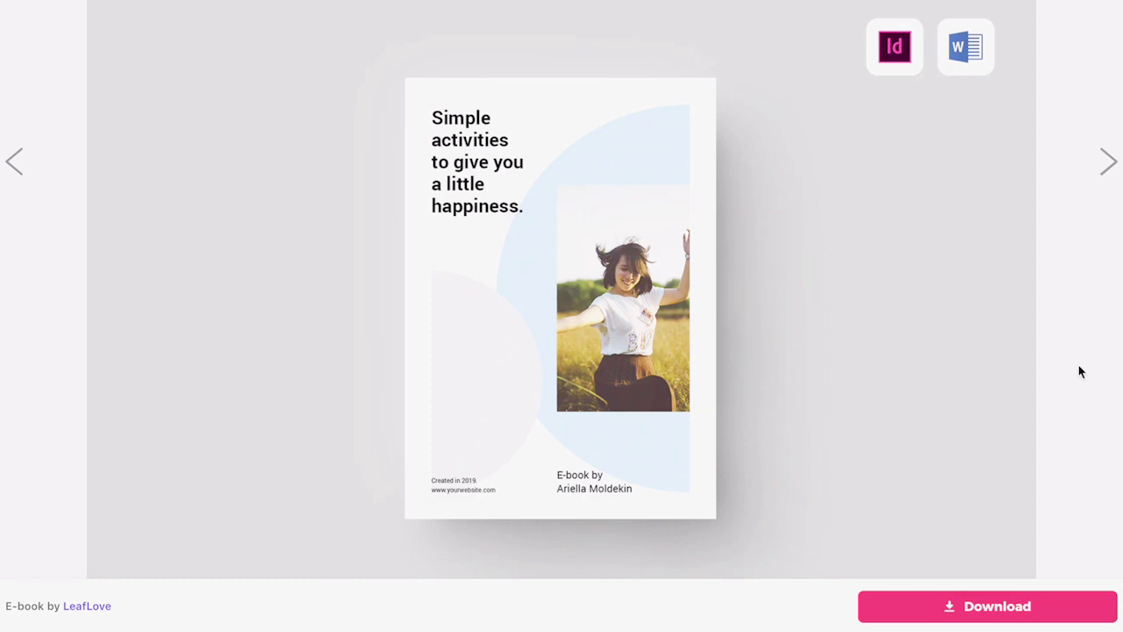
# - Advance the e-book template preview to its next page
pyautogui.click(1108, 167)
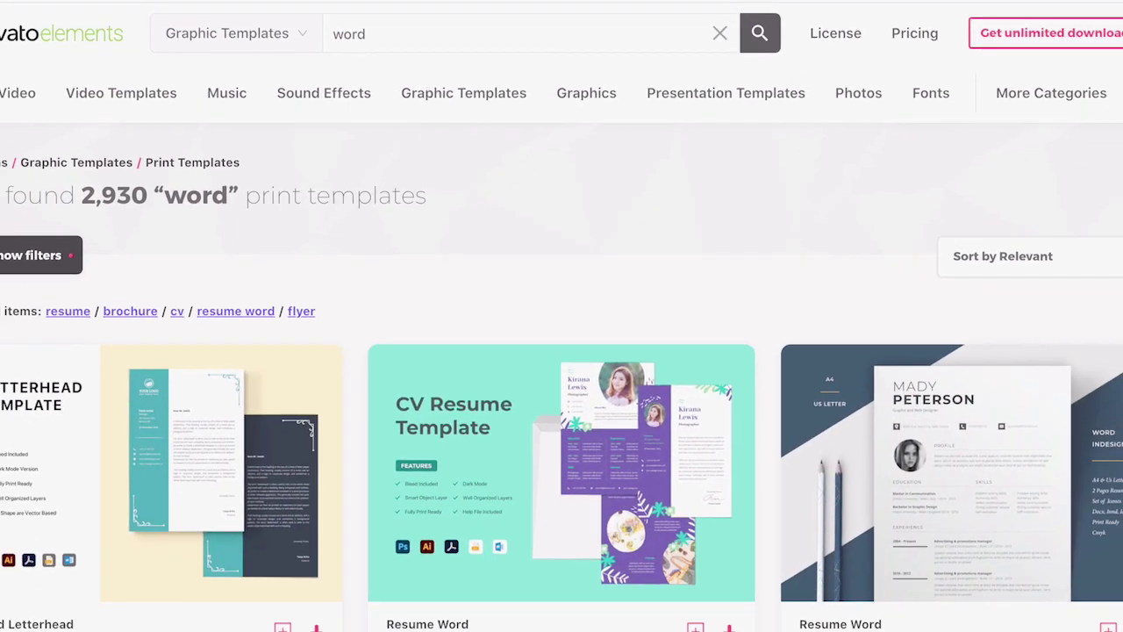
# - Scroll down through the Envato Elements results and home page category cards
pyautogui.scroll(-2, 561, 377)
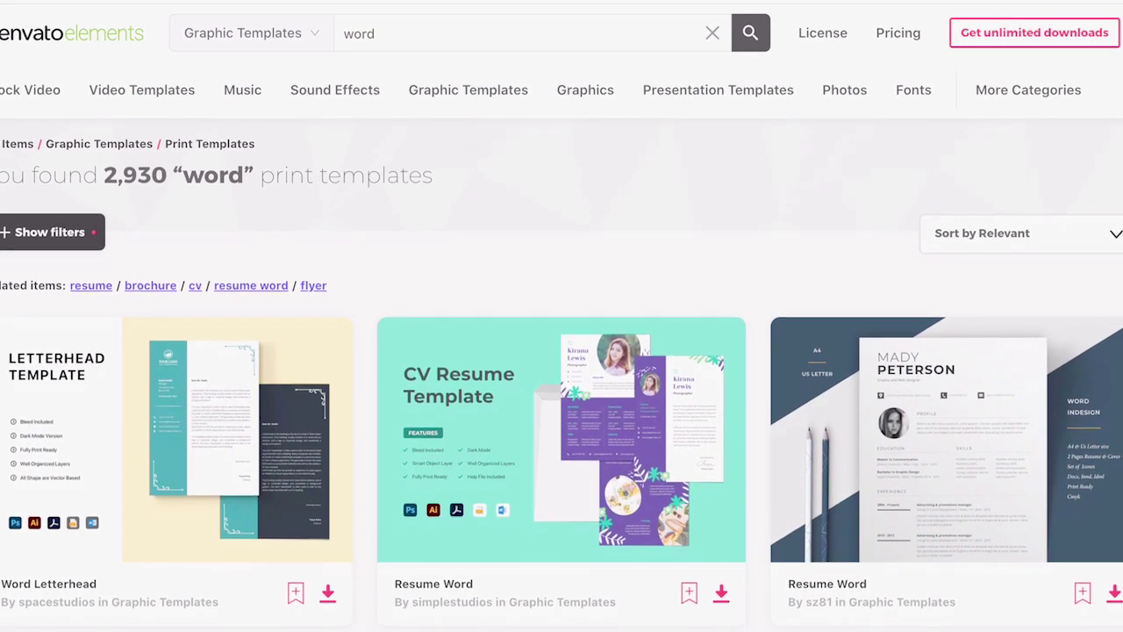
pyautogui.scroll(-3, 561, 377)
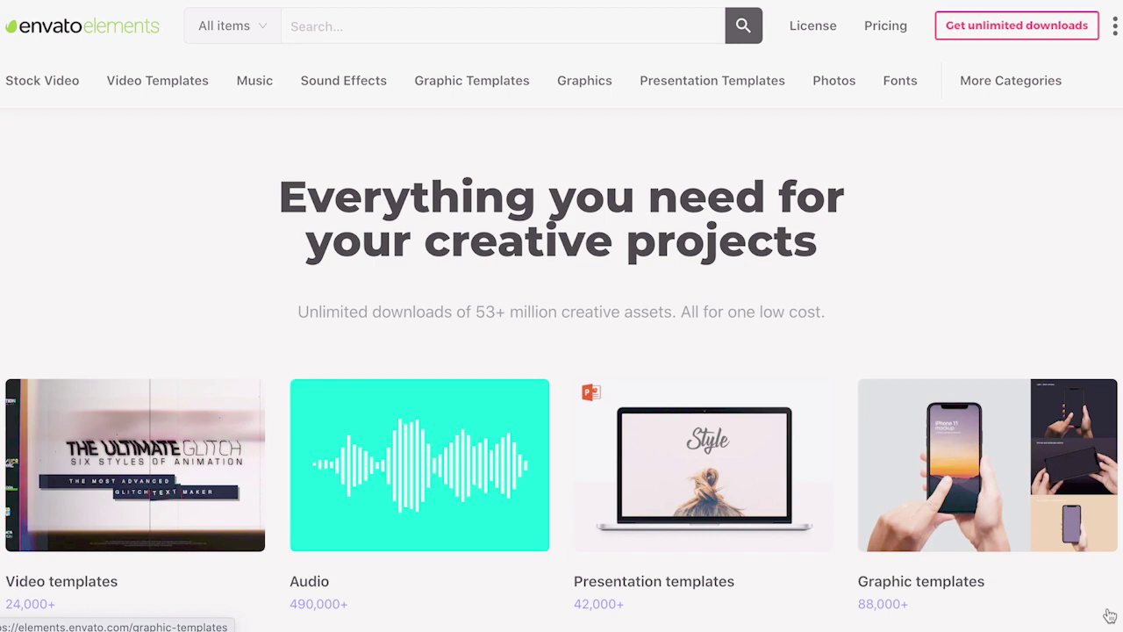
pyautogui.scroll(-3, 1110, 615)
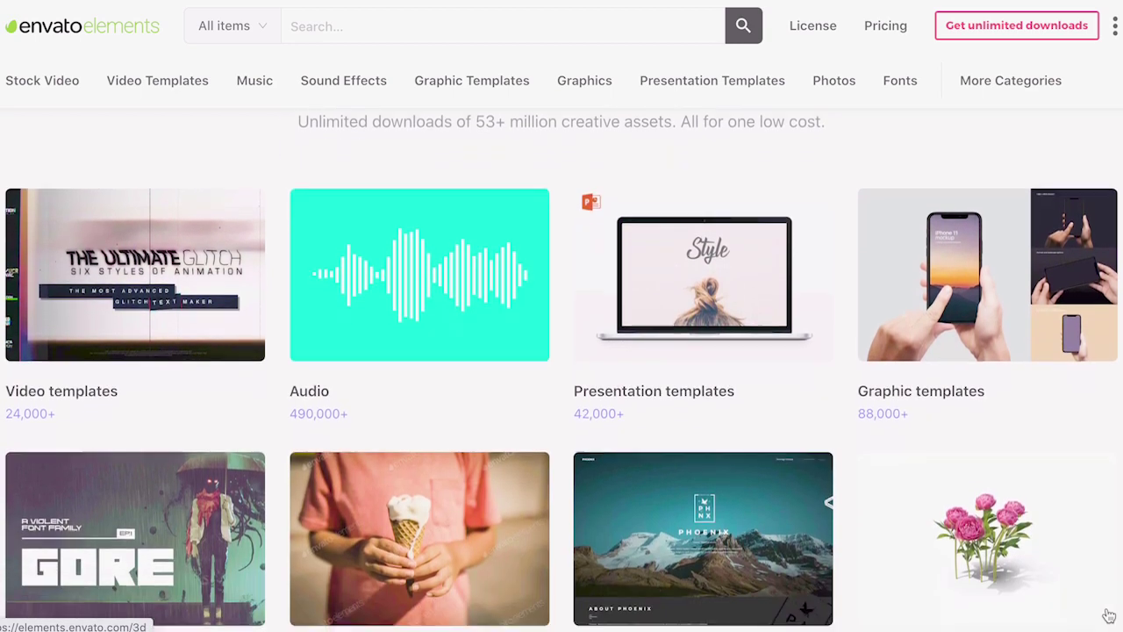
pyautogui.scroll(-2, 1110, 615)
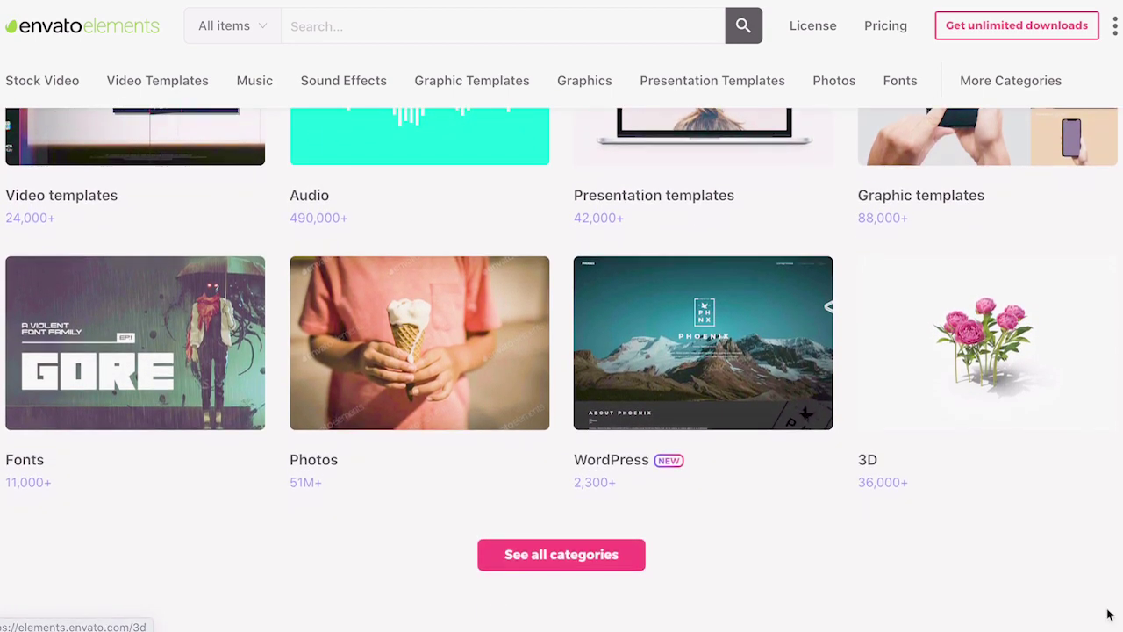
pyautogui.scroll(-1, 1108, 614)
pyautogui.scroll(-1, 1109, 615)
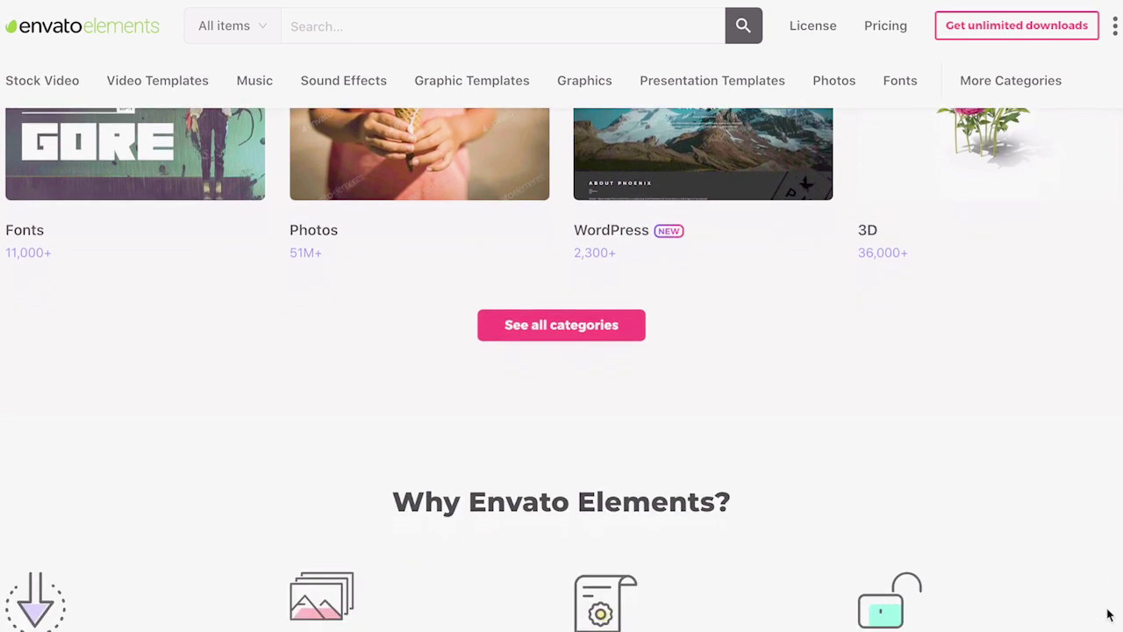
pyautogui.scroll(-1, 1110, 615)
pyautogui.scroll(-2, 1110, 615)
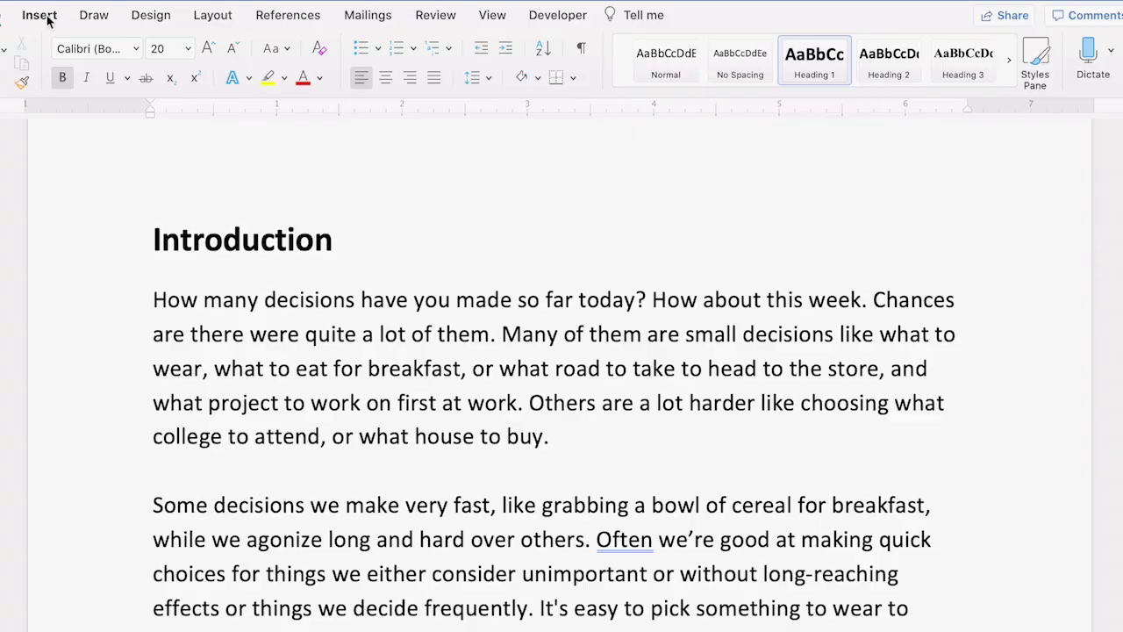
# - Switch the ribbon to the Insert commands
pyautogui.click(48, 18)
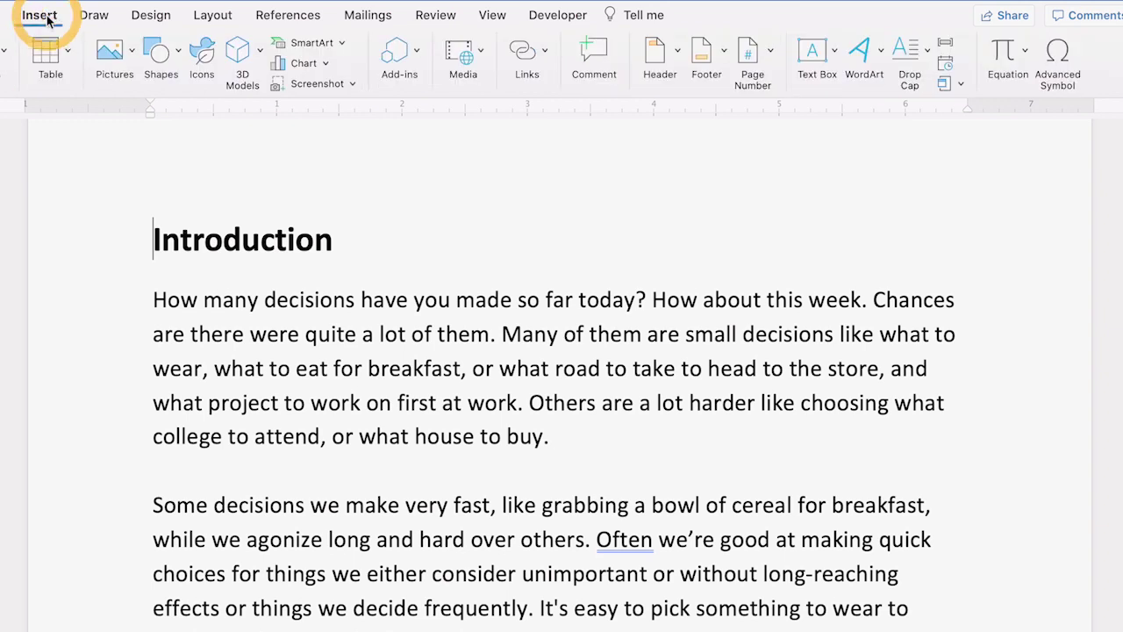
# - Insert the Feathered header and replace its title placeholder with 'Confident Choices'
pyautogui.click(675, 55)
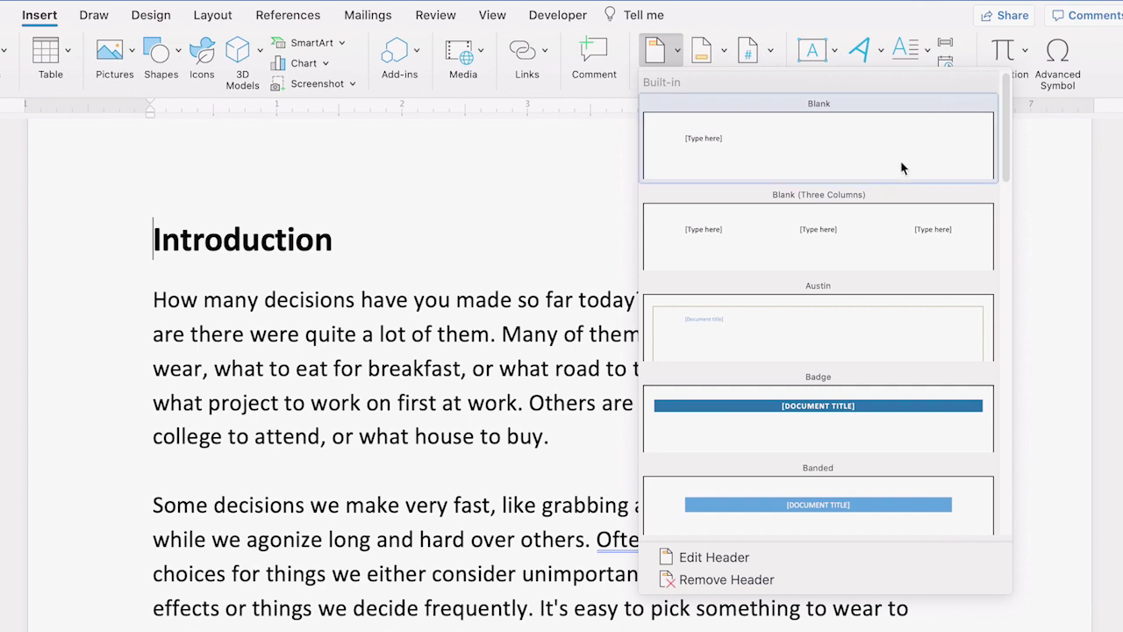
pyautogui.scroll(-10, 882, 316)
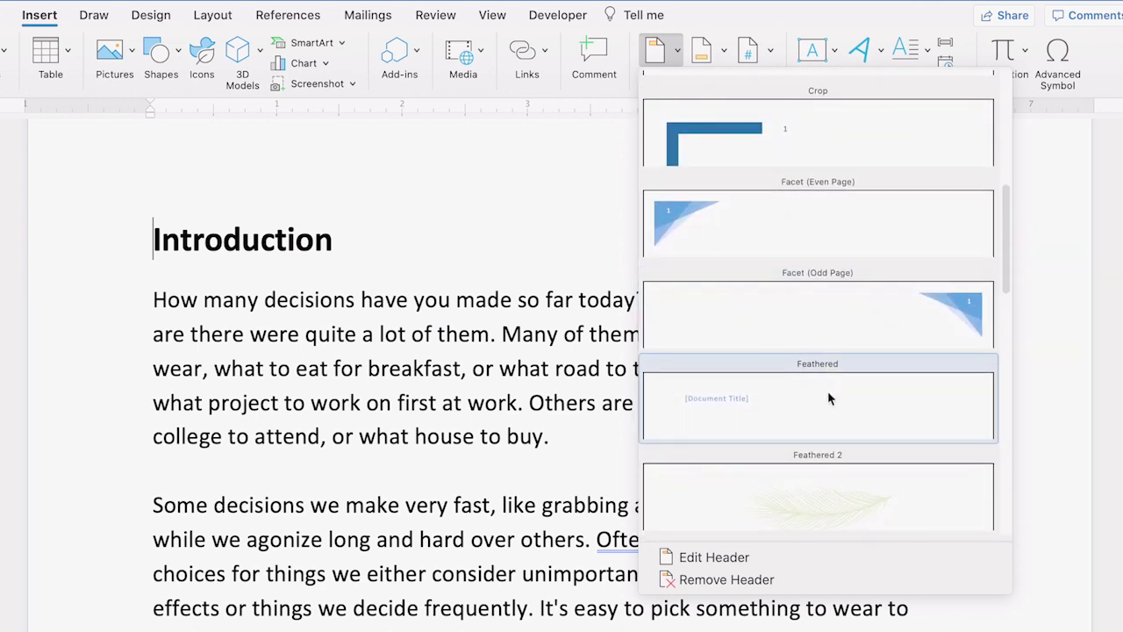
pyautogui.click(827, 393)
pyautogui.click(380, 221)
pyautogui.write('Confident Choices')
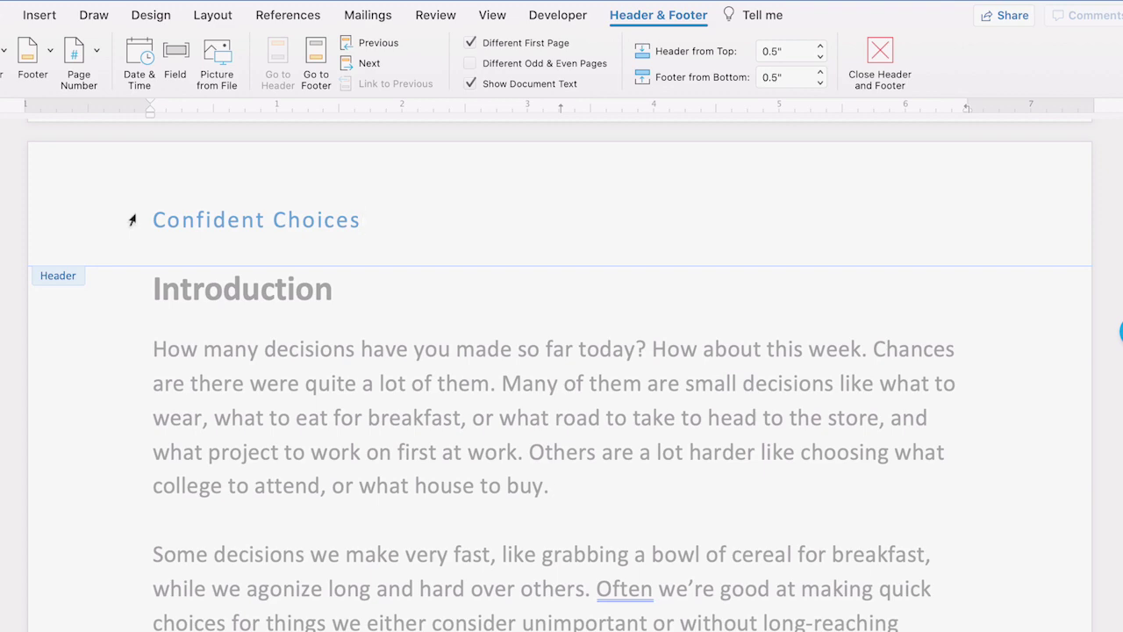
# - Format the 'Confident Choices' header line as Baloo 16 pt, blue, right-aligned
pyautogui.click(131, 220)
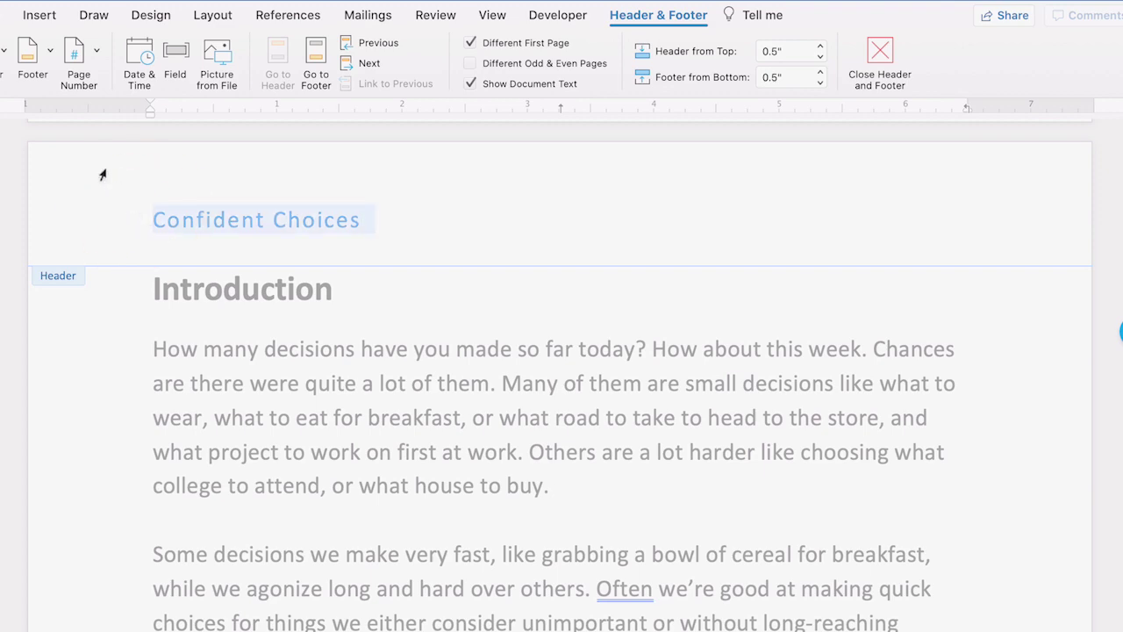
pyautogui.click(3, 15)
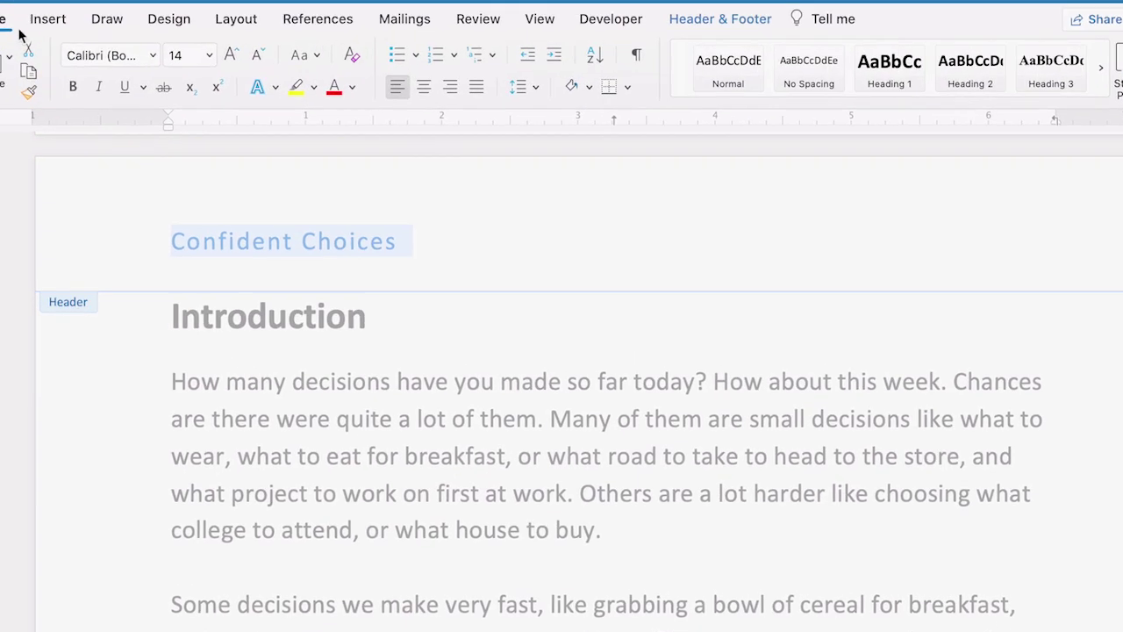
pyautogui.click(199, 77)
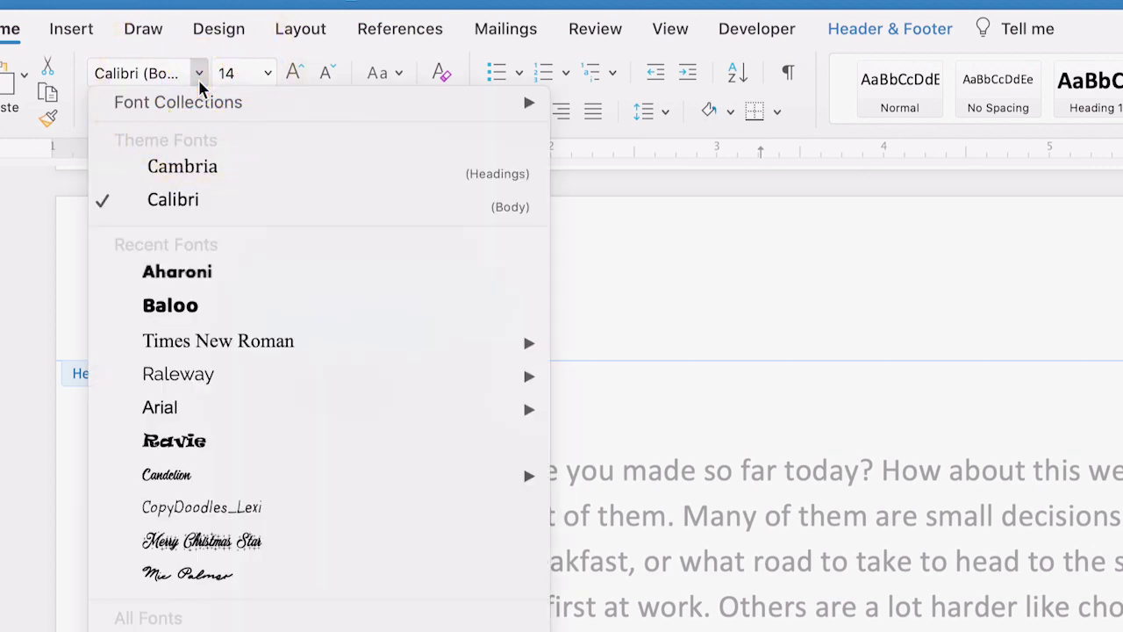
pyautogui.click(365, 309)
pyautogui.click(267, 73)
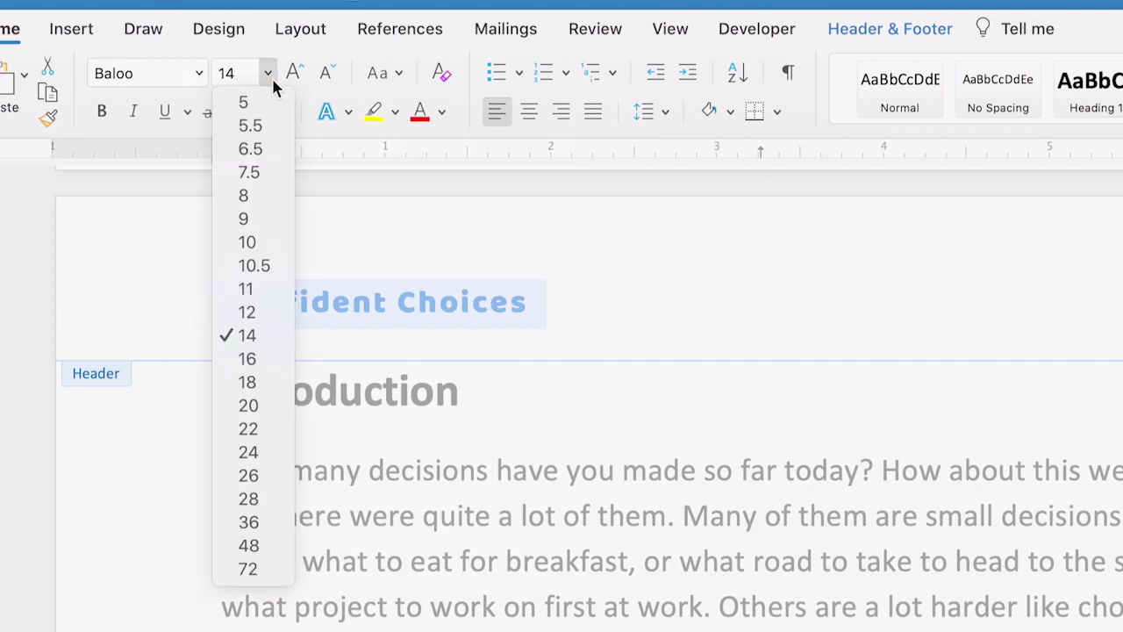
pyautogui.click(236, 366)
pyautogui.click(443, 115)
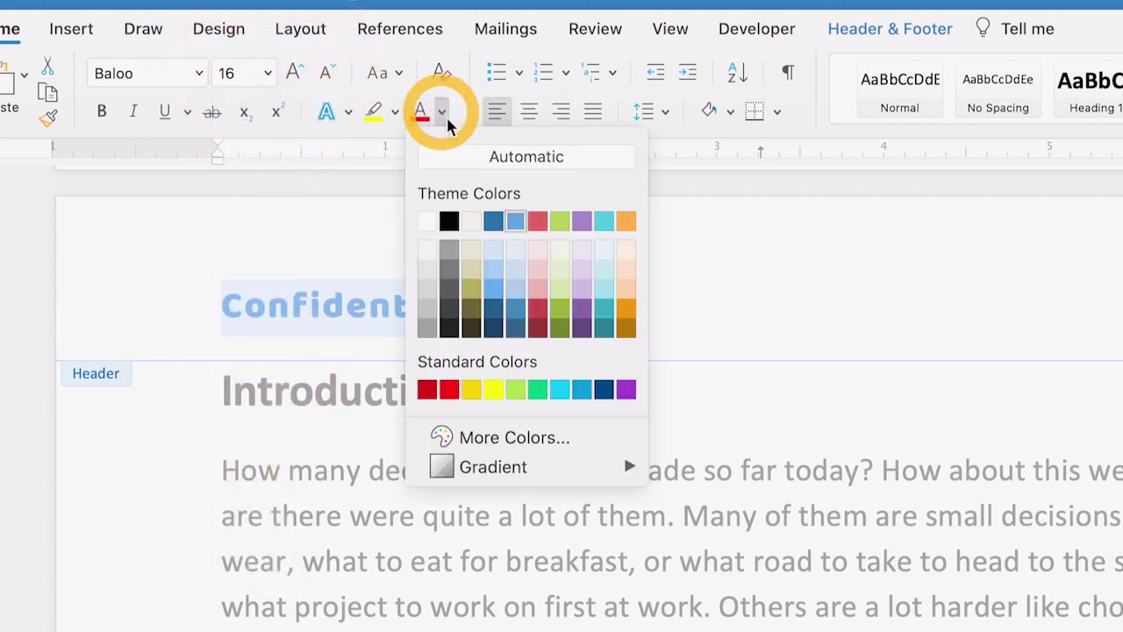
pyautogui.click(490, 224)
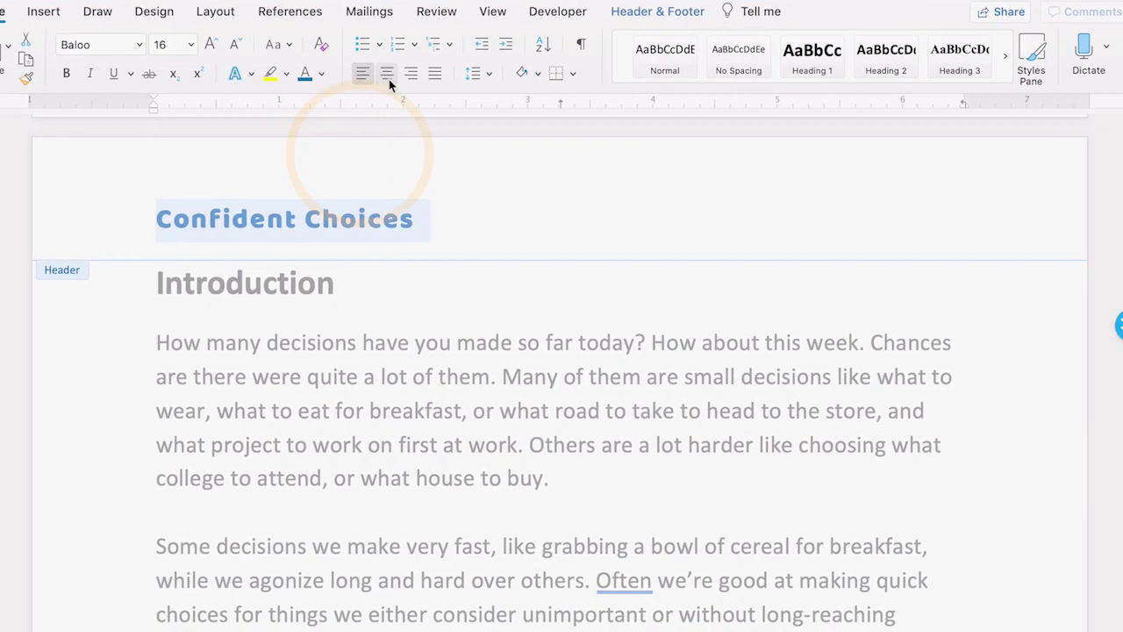
pyautogui.click(406, 79)
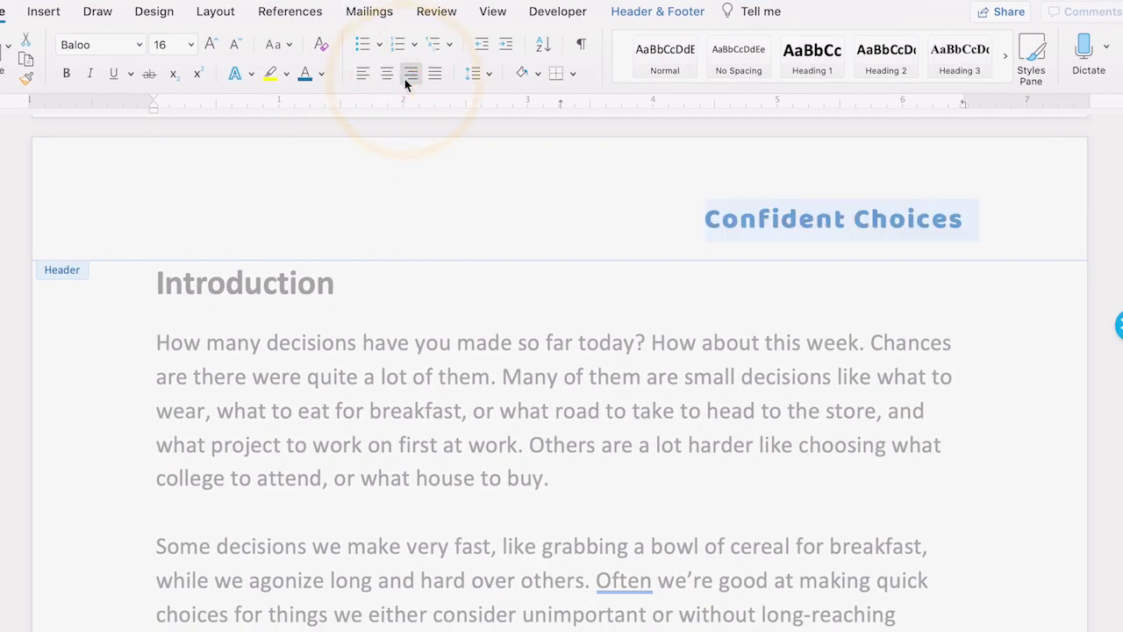
pyautogui.click(647, 238)
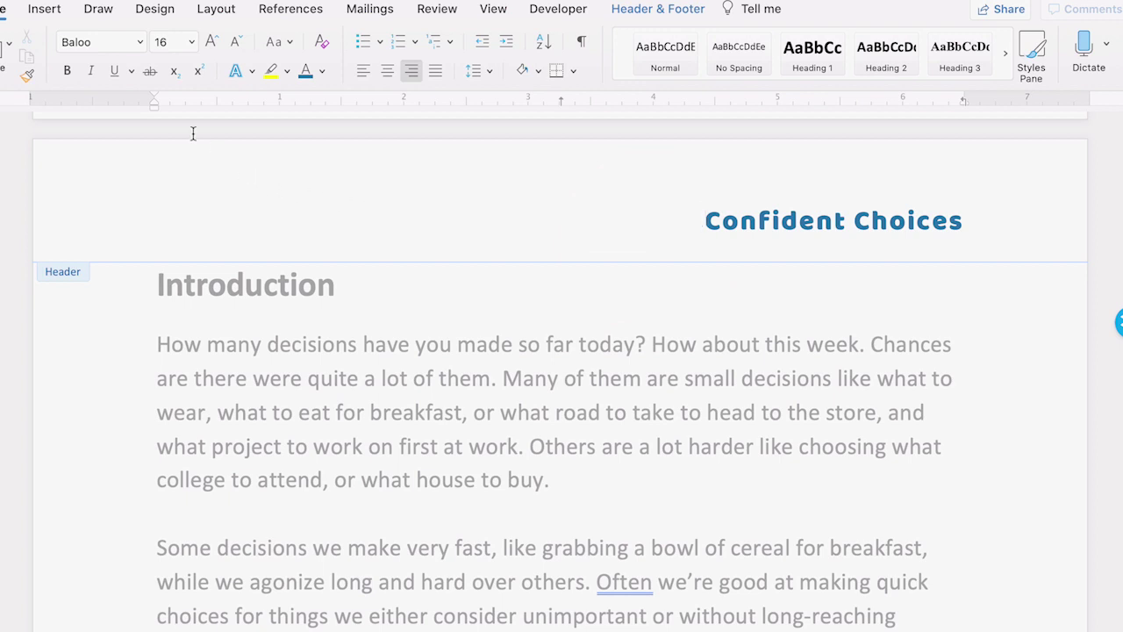
# - Insert acme-logo.png into the header and set its height to 0.3 inches
pyautogui.click(43, 9)
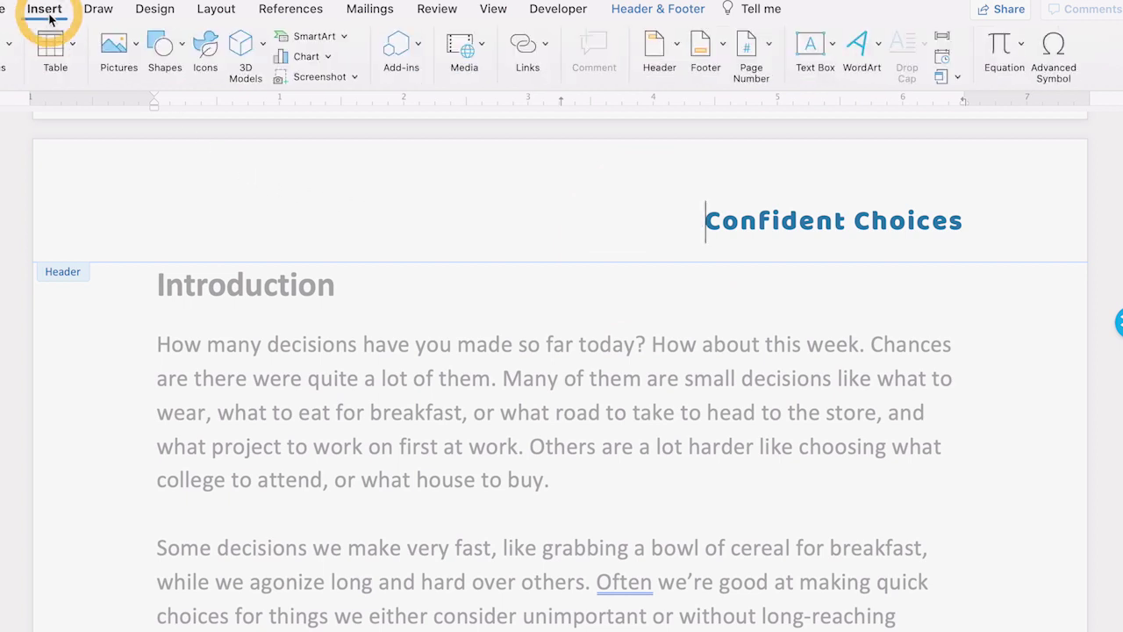
pyautogui.click(119, 44)
pyautogui.click(166, 97)
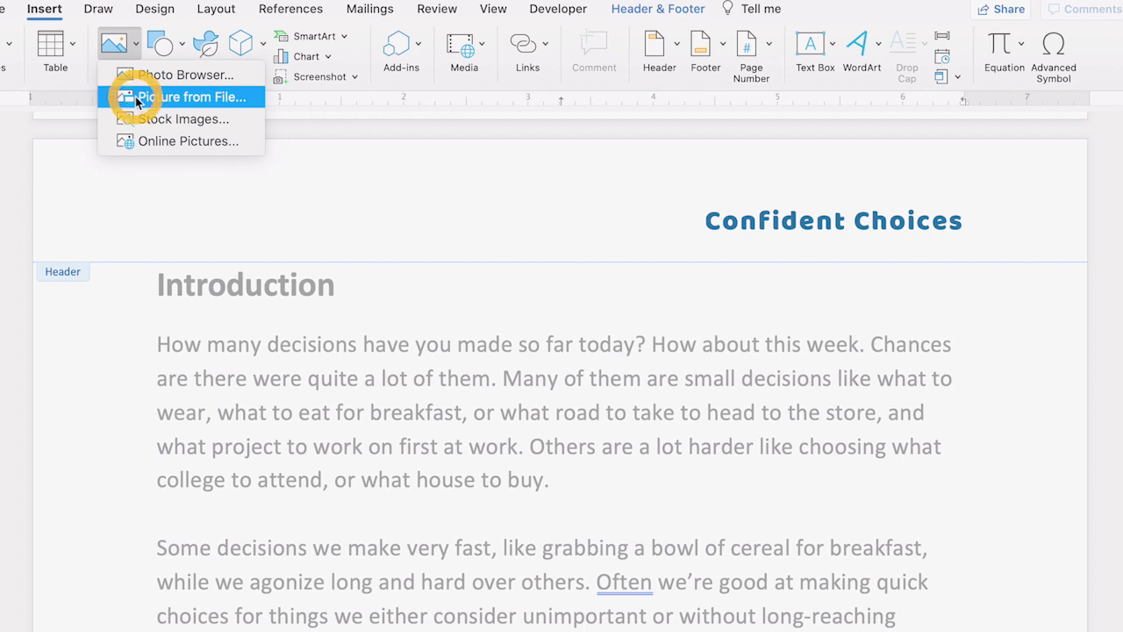
pyautogui.click(566, 132)
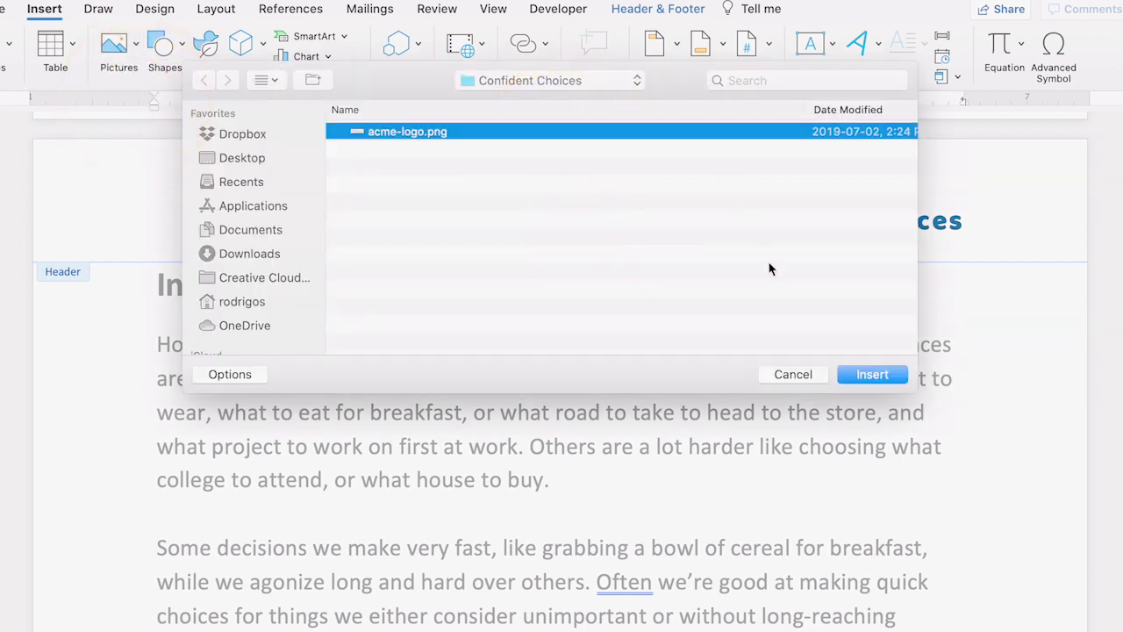
pyautogui.click(872, 375)
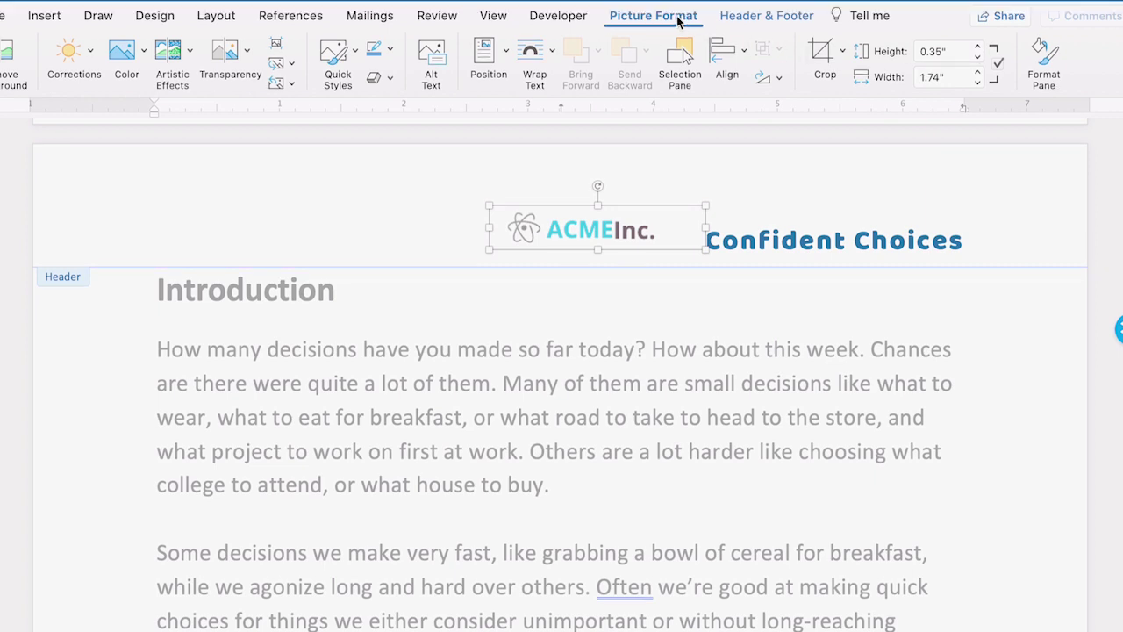
pyautogui.click(979, 59)
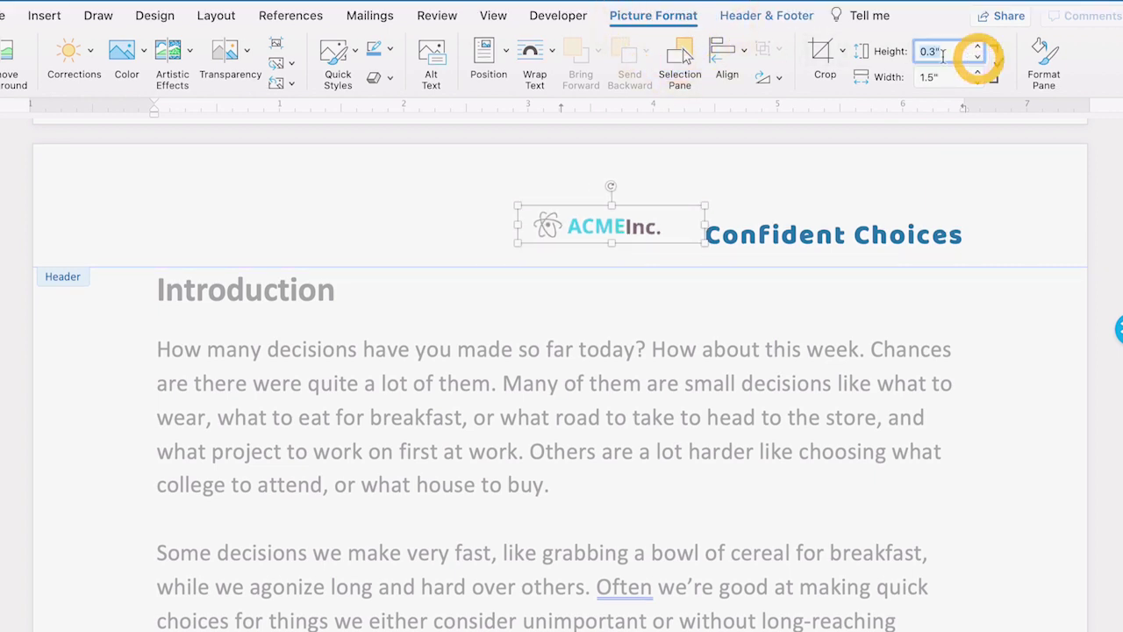
# - Make the logo float, drag it to the header's left margin, and close header editing
pyautogui.click(552, 53)
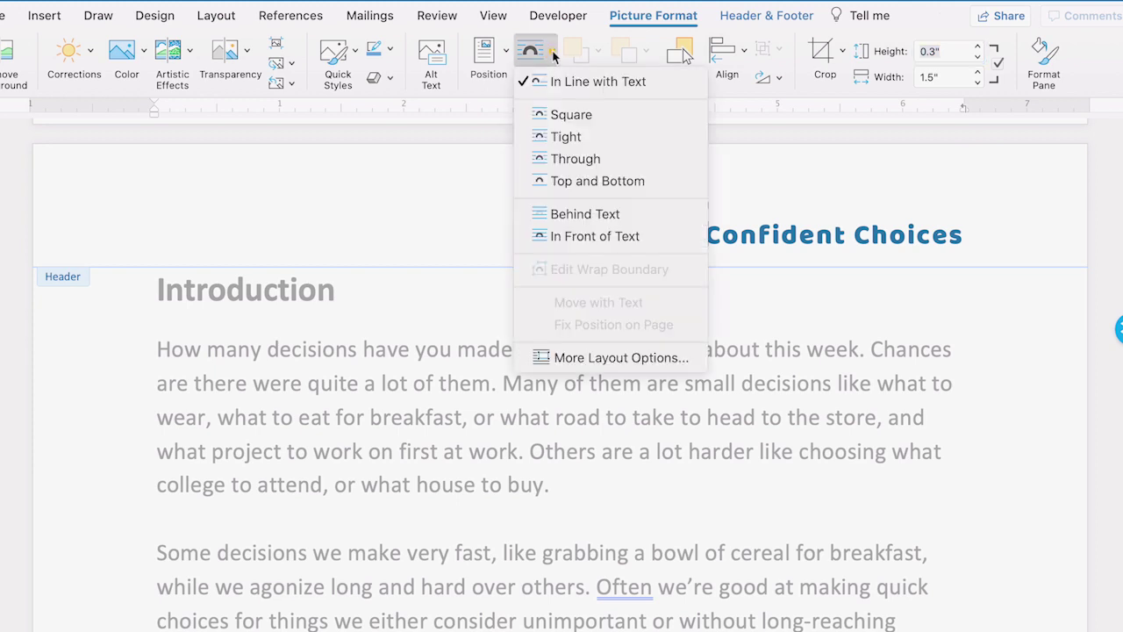
pyautogui.click(579, 237)
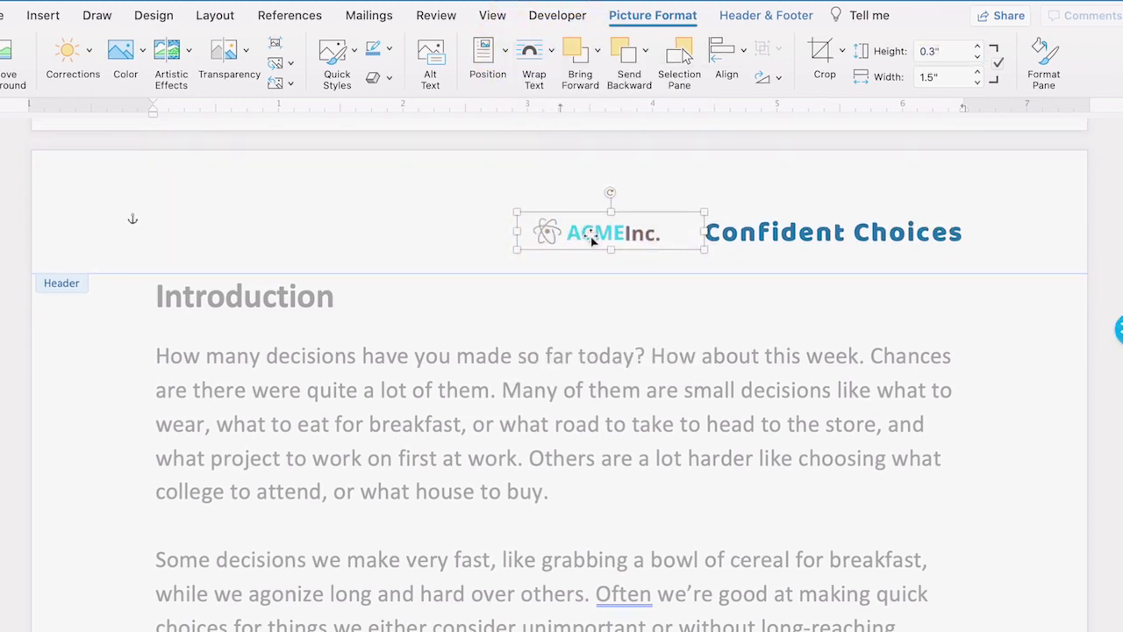
pyautogui.moveTo(592, 236); pyautogui.dragTo(227, 241)
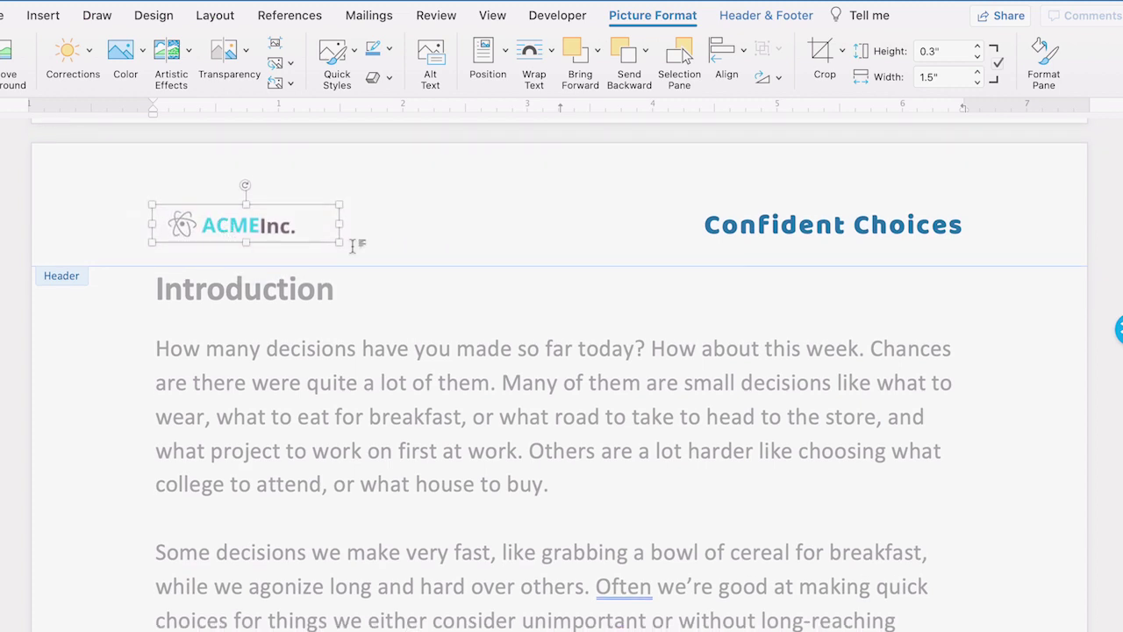
pyautogui.click(664, 372)
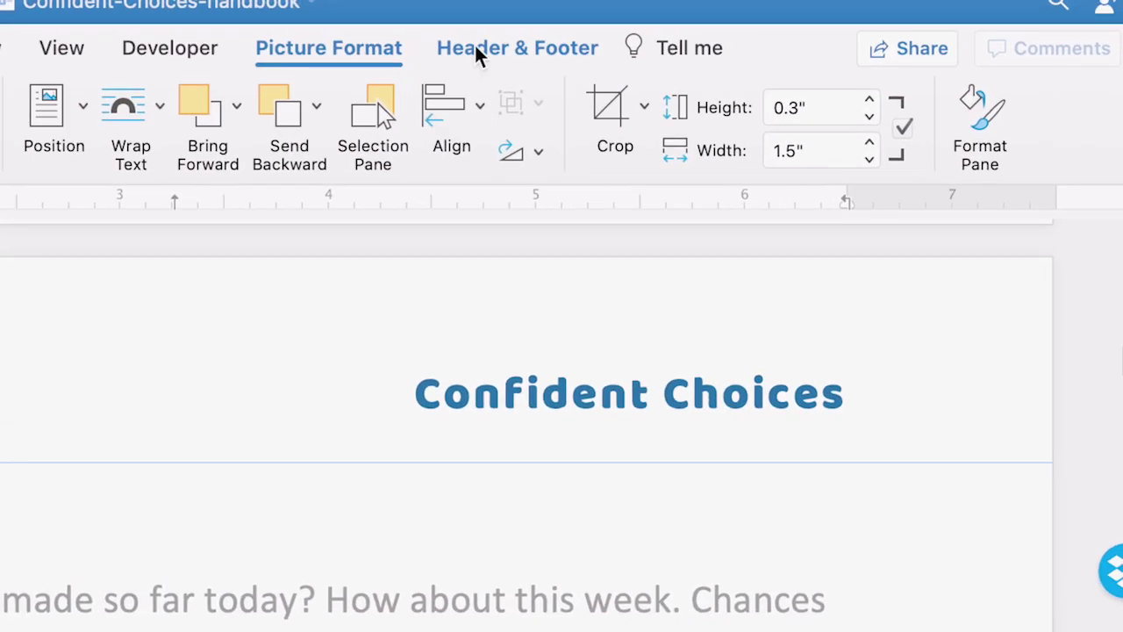
pyautogui.click(476, 48)
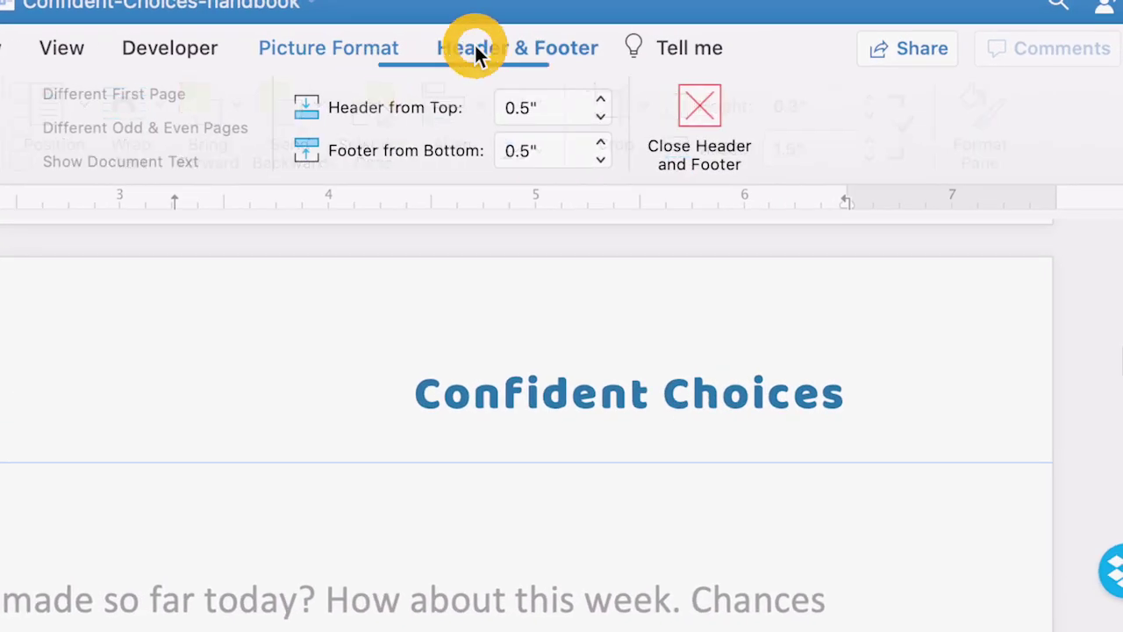
pyautogui.click(713, 104)
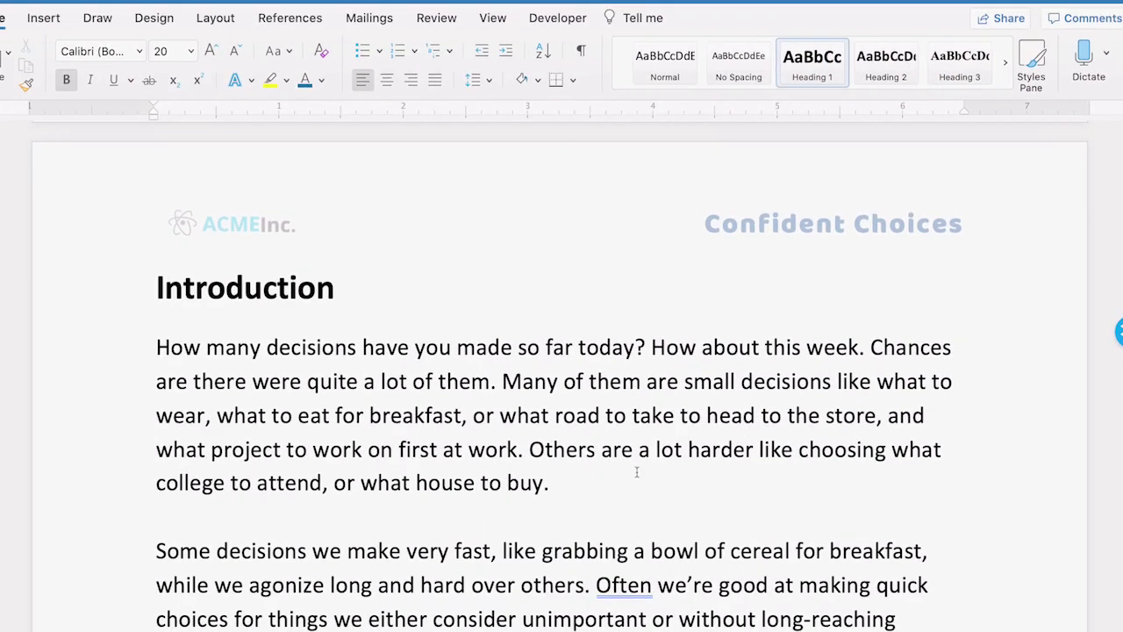
# - Add a Blank footer reading 'Presented by' plus the presenter's name, then return to the body
pyautogui.scroll(-15, 637, 472)
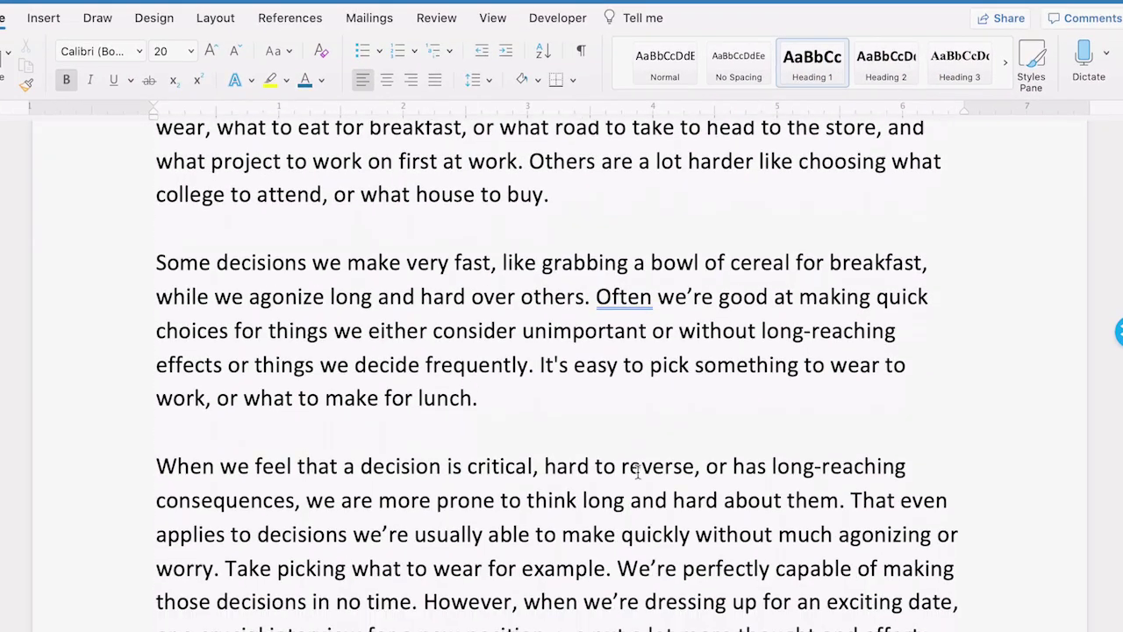
pyautogui.scroll(-8, 637, 472)
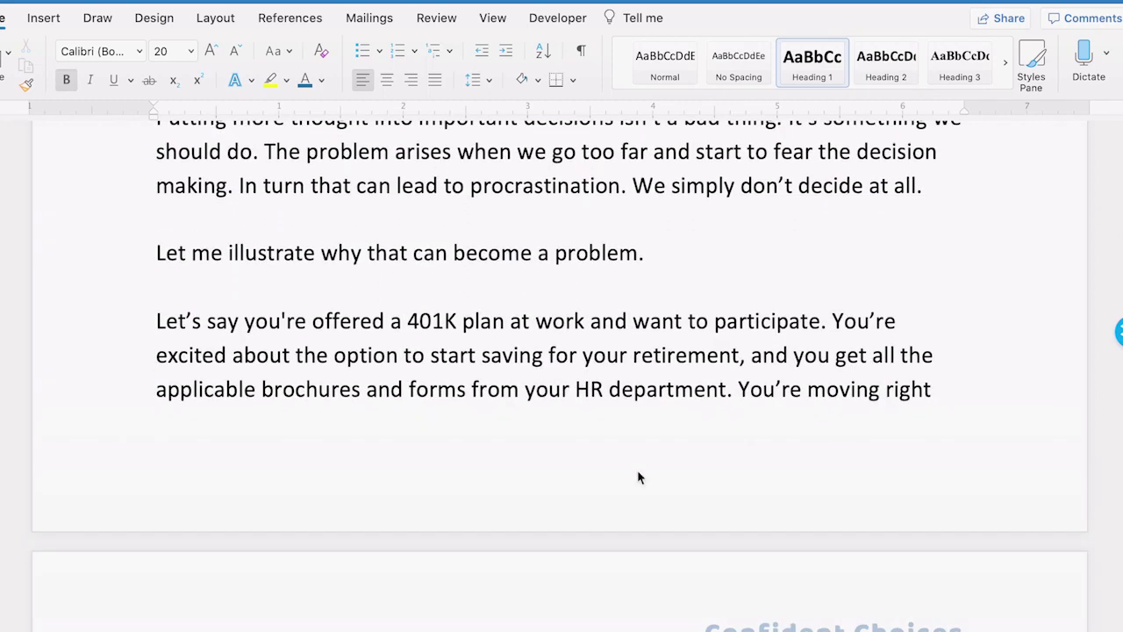
pyautogui.click(573, 374)
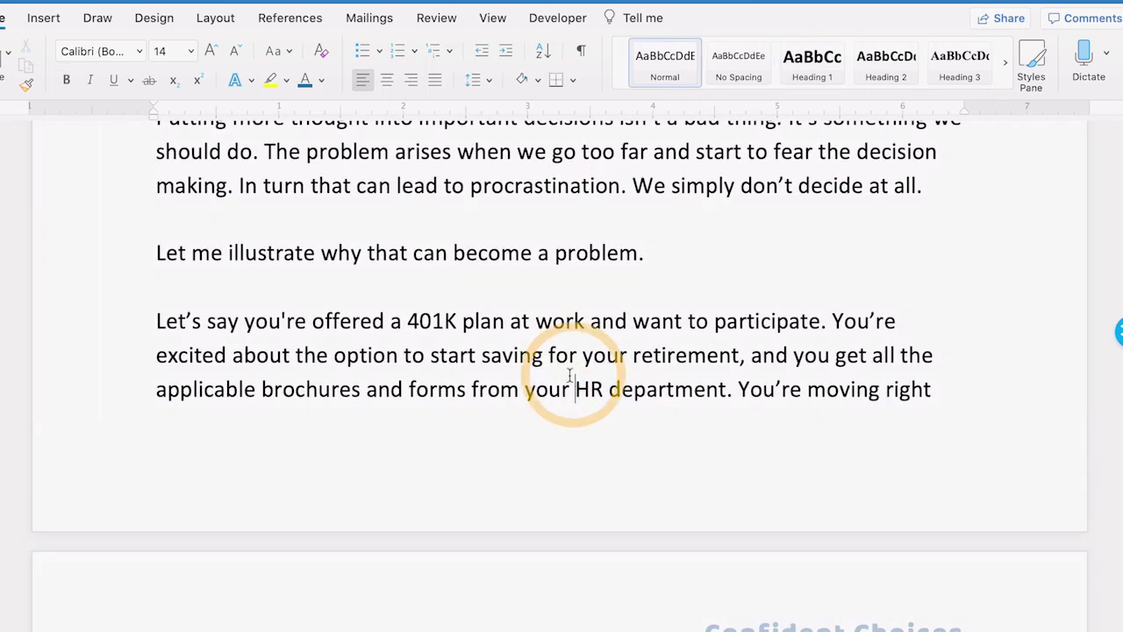
pyautogui.click(46, 27)
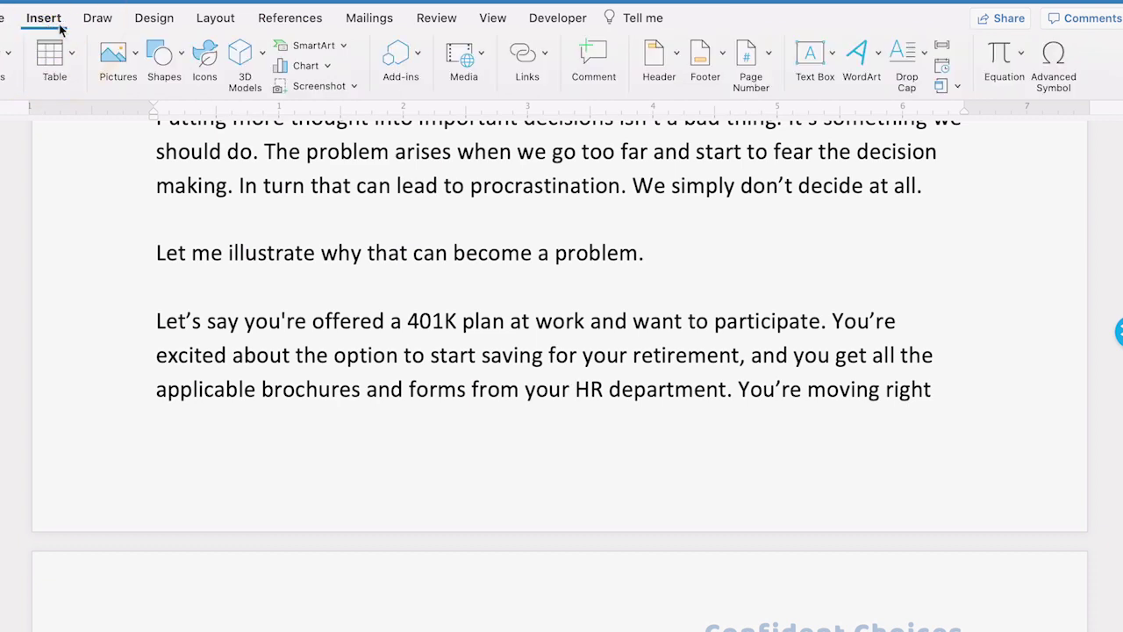
pyautogui.click(723, 57)
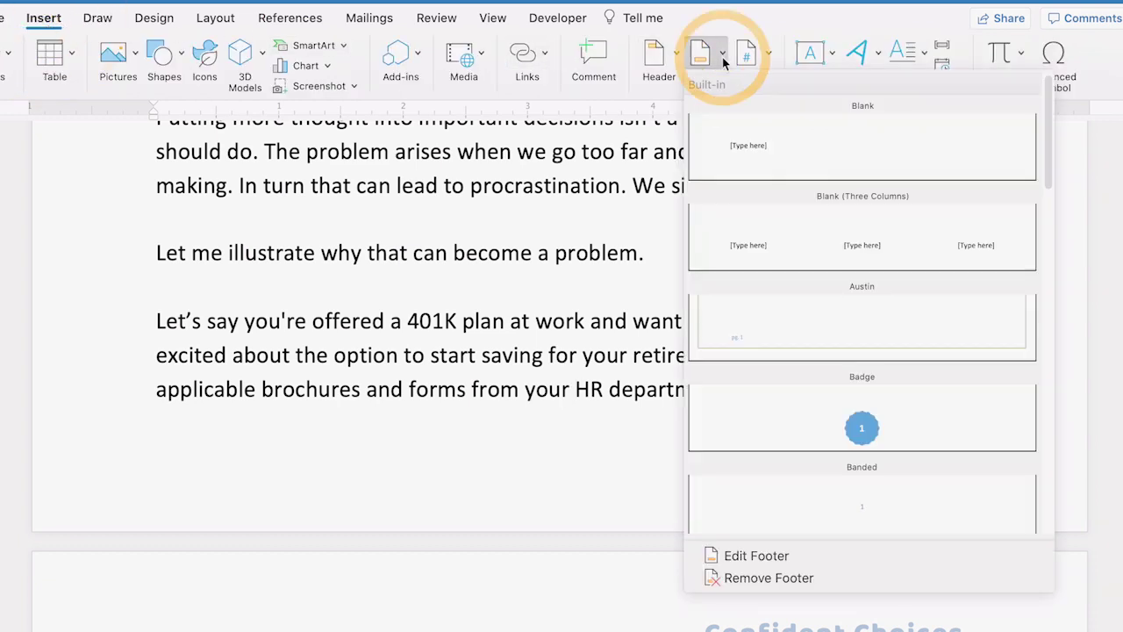
pyautogui.click(740, 156)
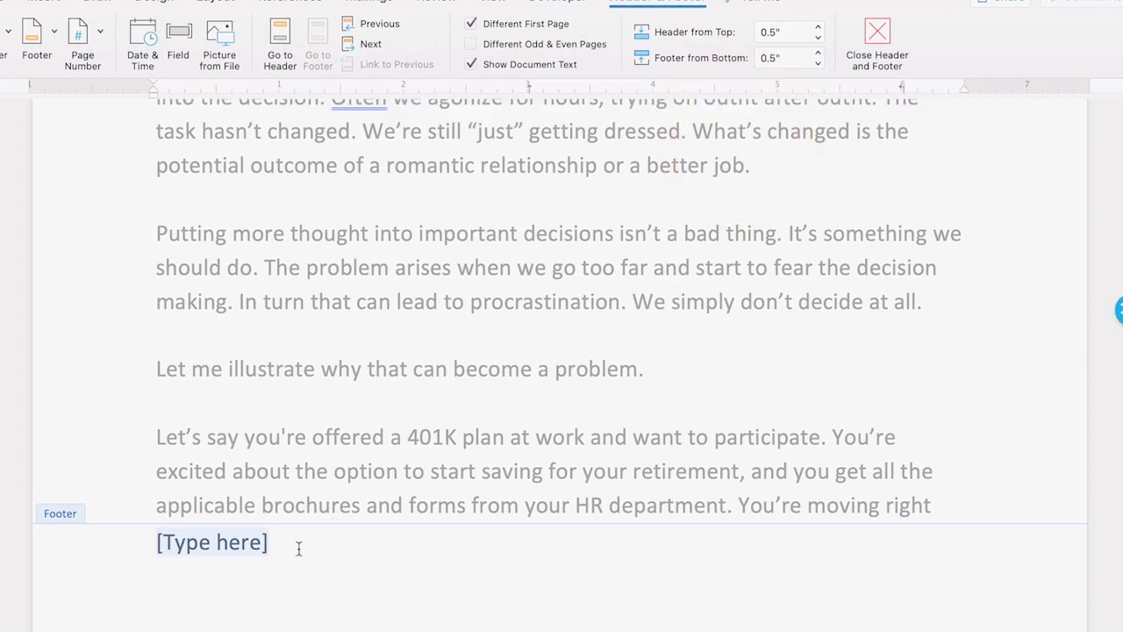
pyautogui.write('Presented by Cris Rodgers')
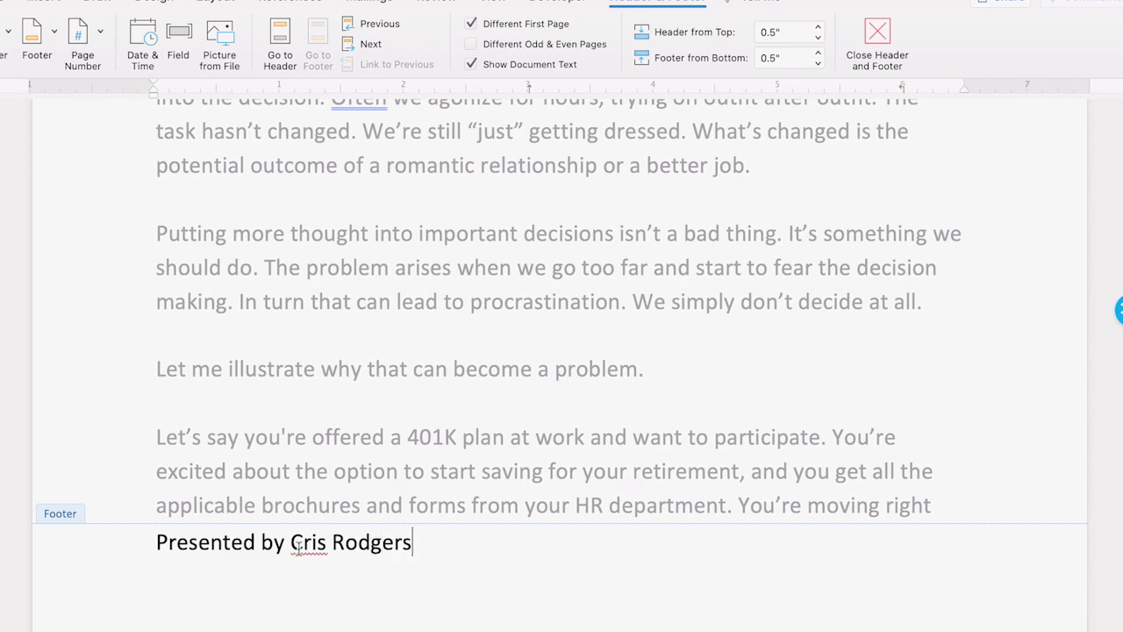
pyautogui.doubleClick(465, 504)
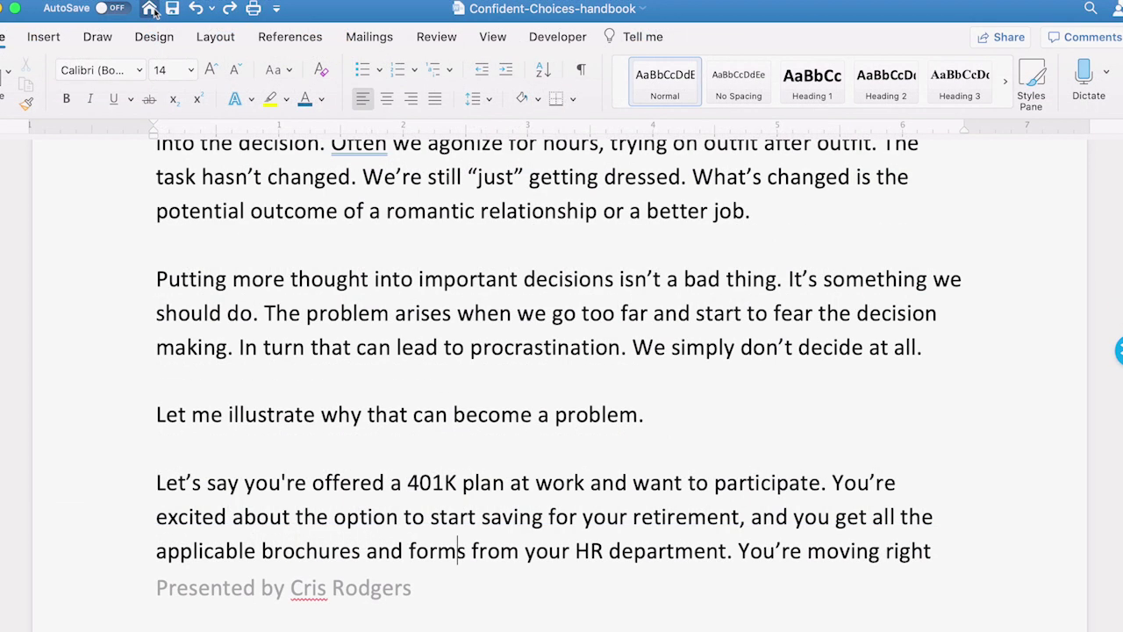
# - Add page numbers at Bottom of page (Footer), Center alignment, shown on the first page too
pyautogui.click(200, 2)
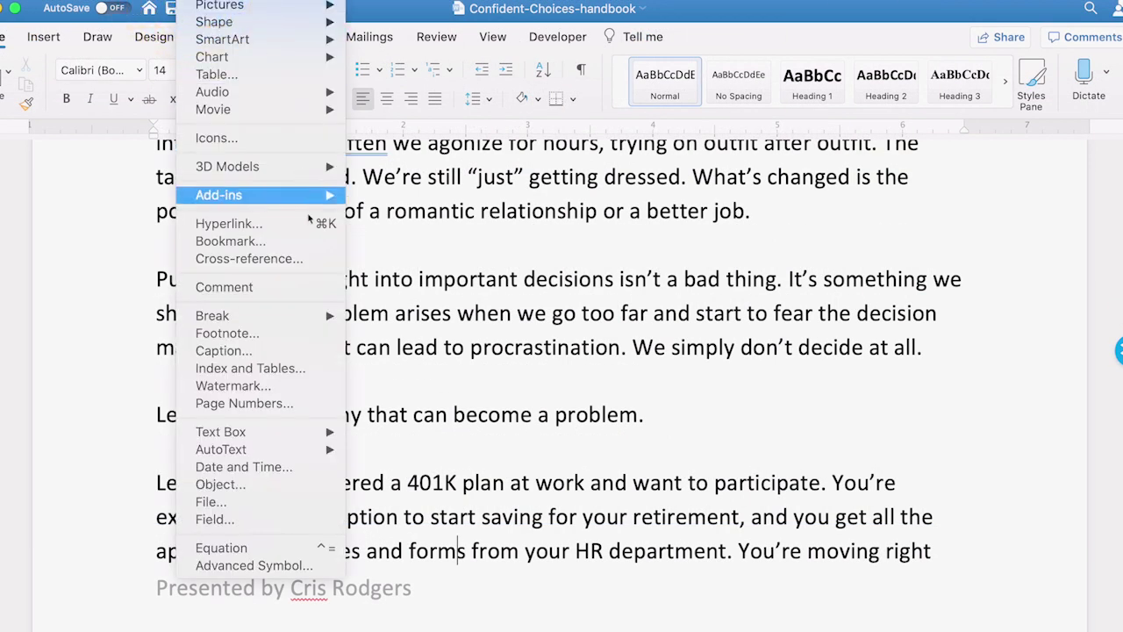
pyautogui.click(321, 404)
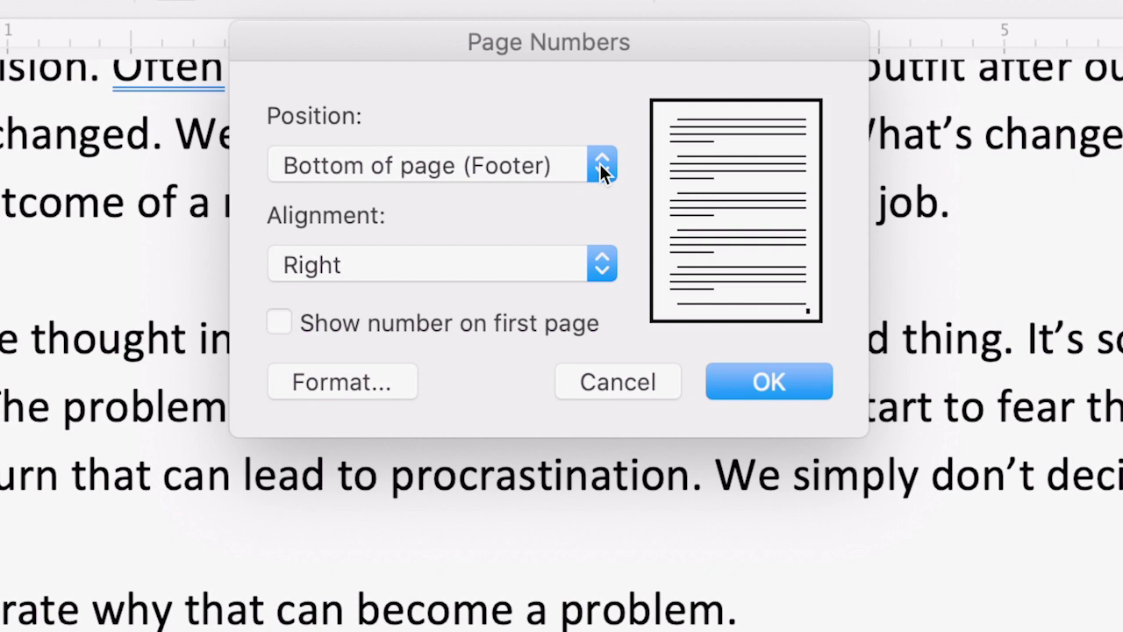
pyautogui.click(604, 166)
pyautogui.click(601, 167)
pyautogui.click(603, 263)
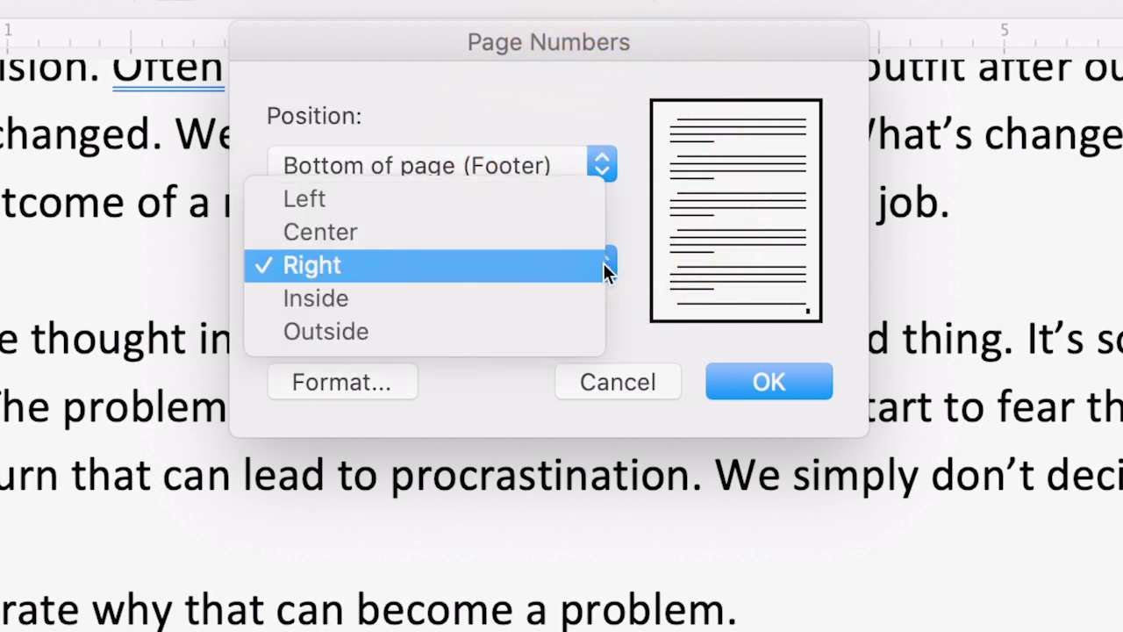
pyautogui.click(589, 232)
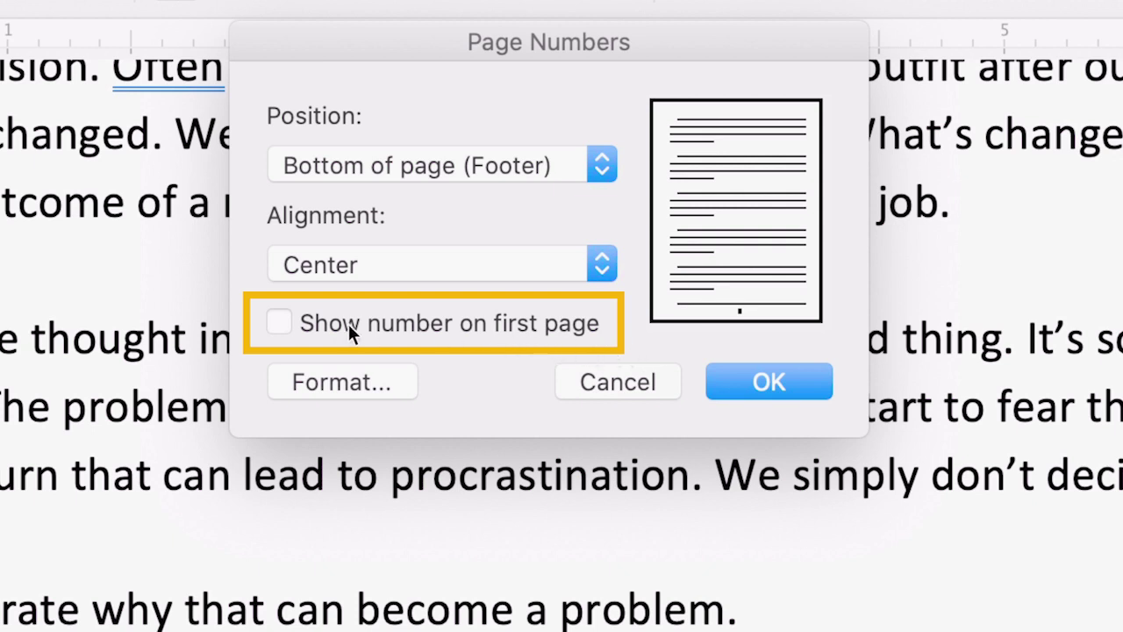
pyautogui.click(285, 321)
pyautogui.click(754, 383)
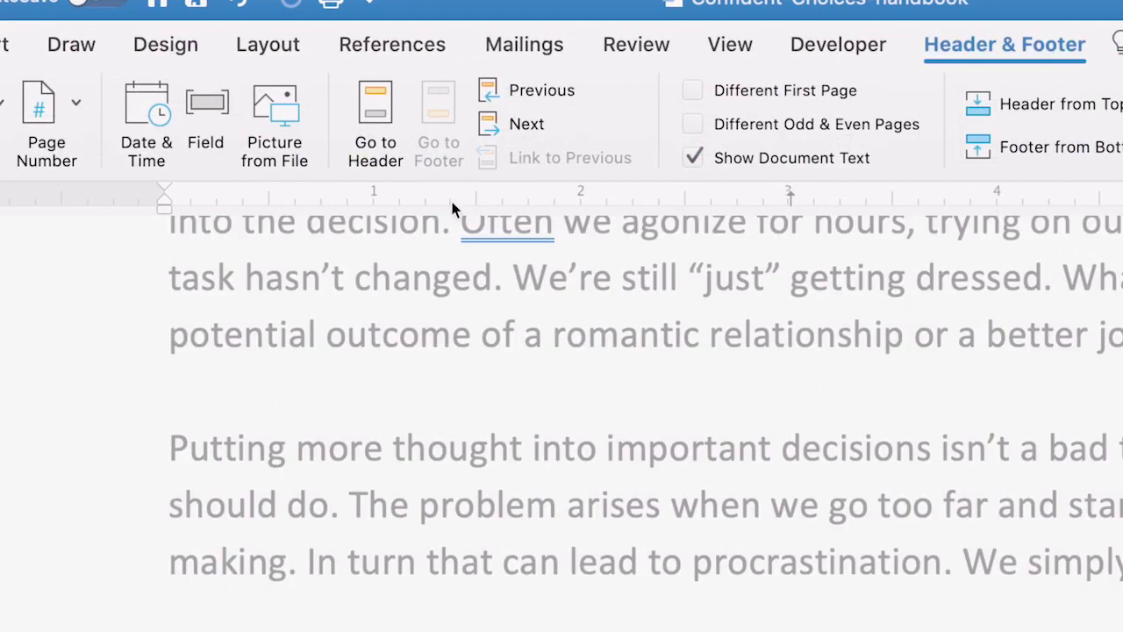
# - Apply the 1, 2, 3 page number format and scroll to check the footers
pyautogui.click(77, 110)
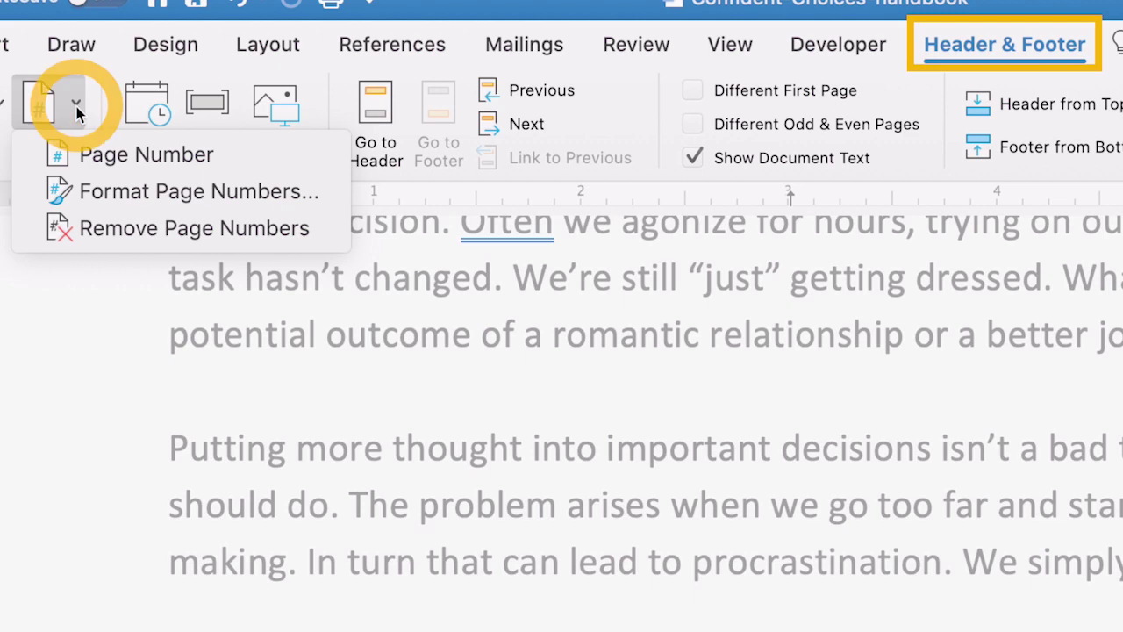
pyautogui.click(133, 191)
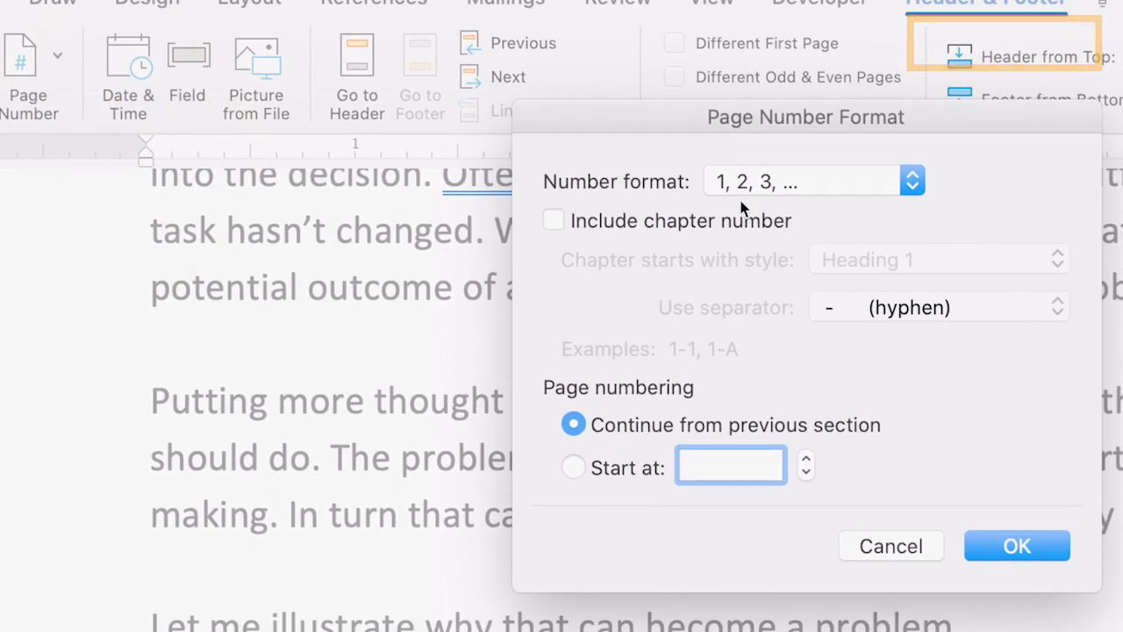
pyautogui.click(913, 180)
pyautogui.click(920, 182)
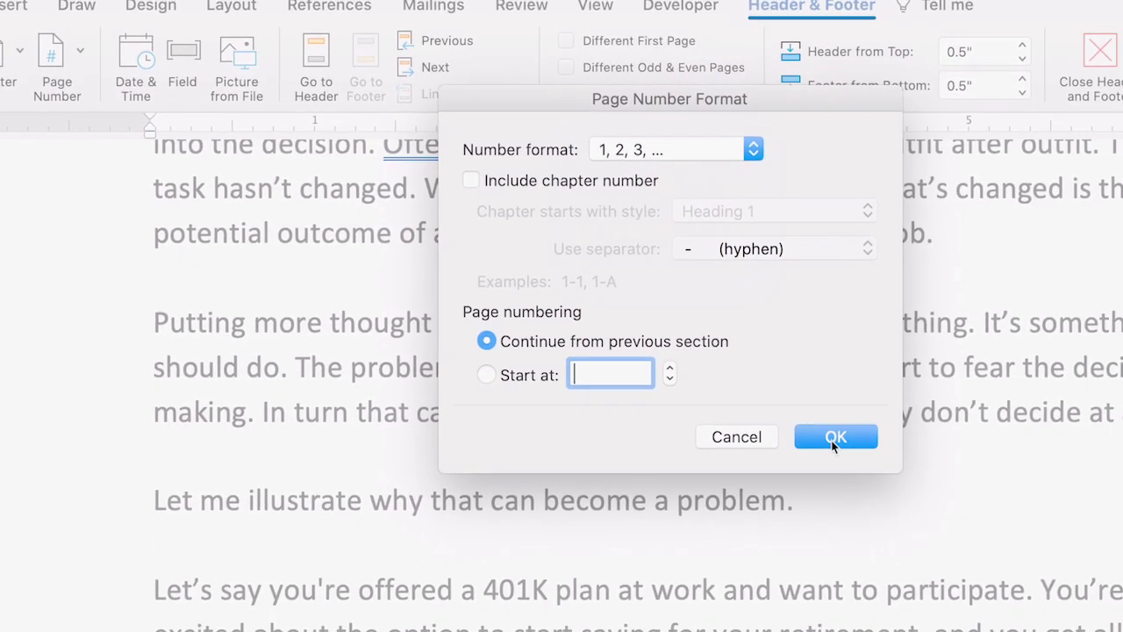
pyautogui.click(1016, 546)
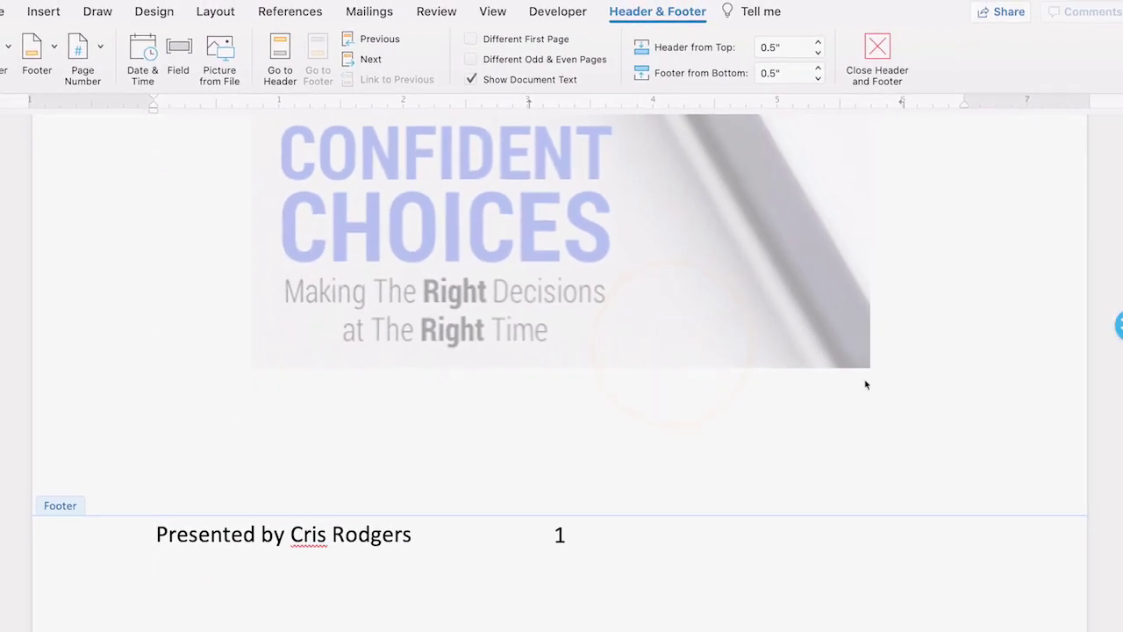
pyautogui.scroll(-5, 872, 388)
pyautogui.scroll(-5, 872, 389)
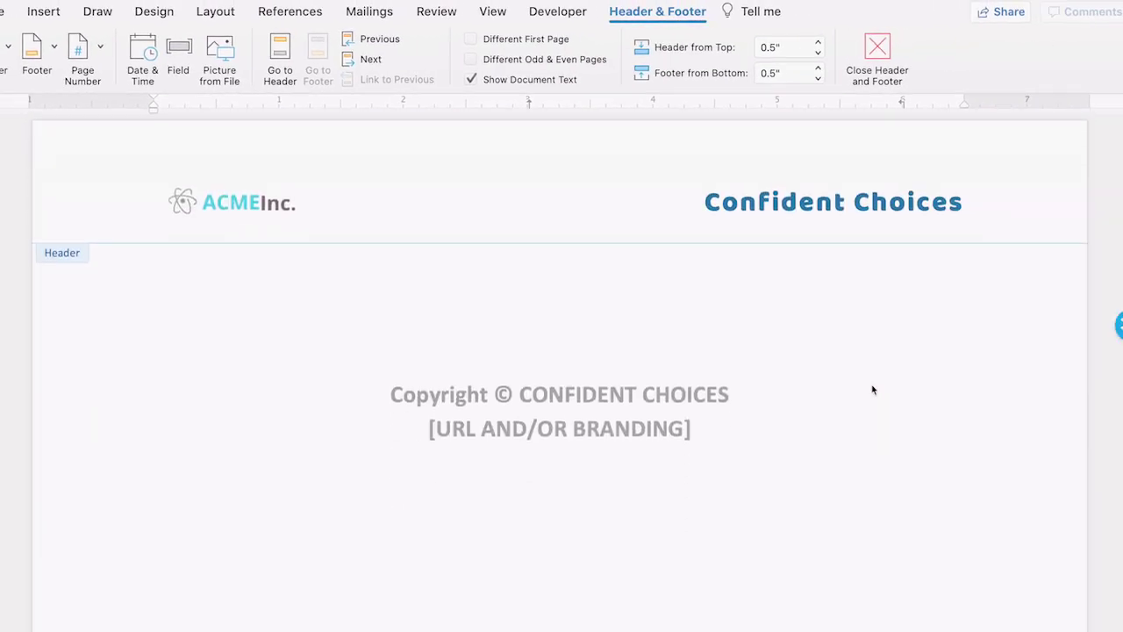
pyautogui.scroll(-10, 872, 388)
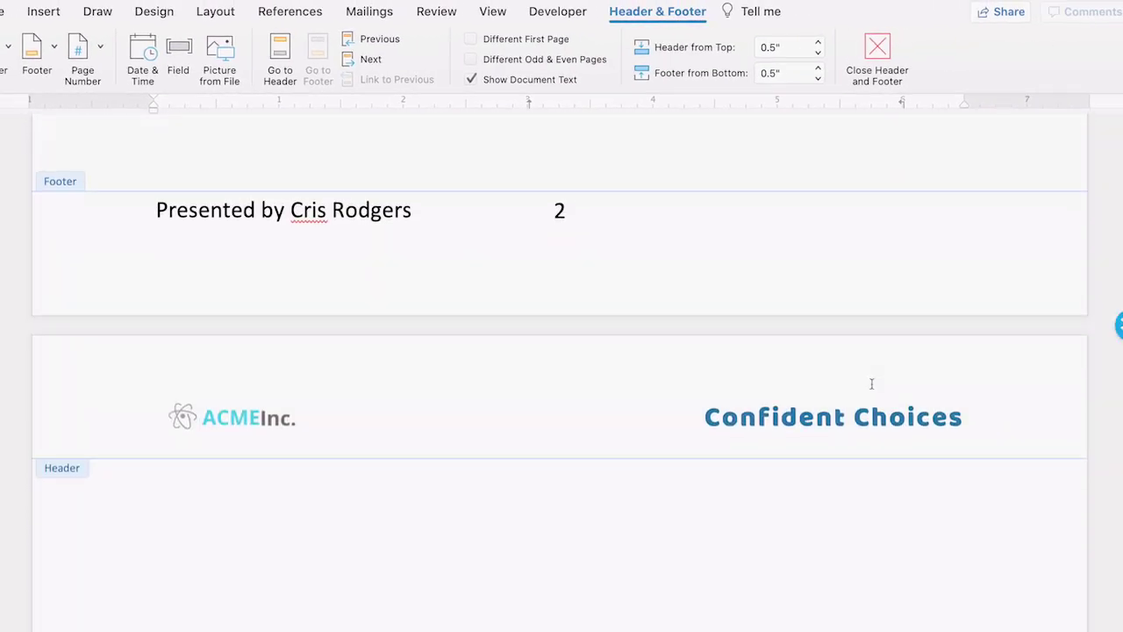
pyautogui.scroll(-5, 872, 389)
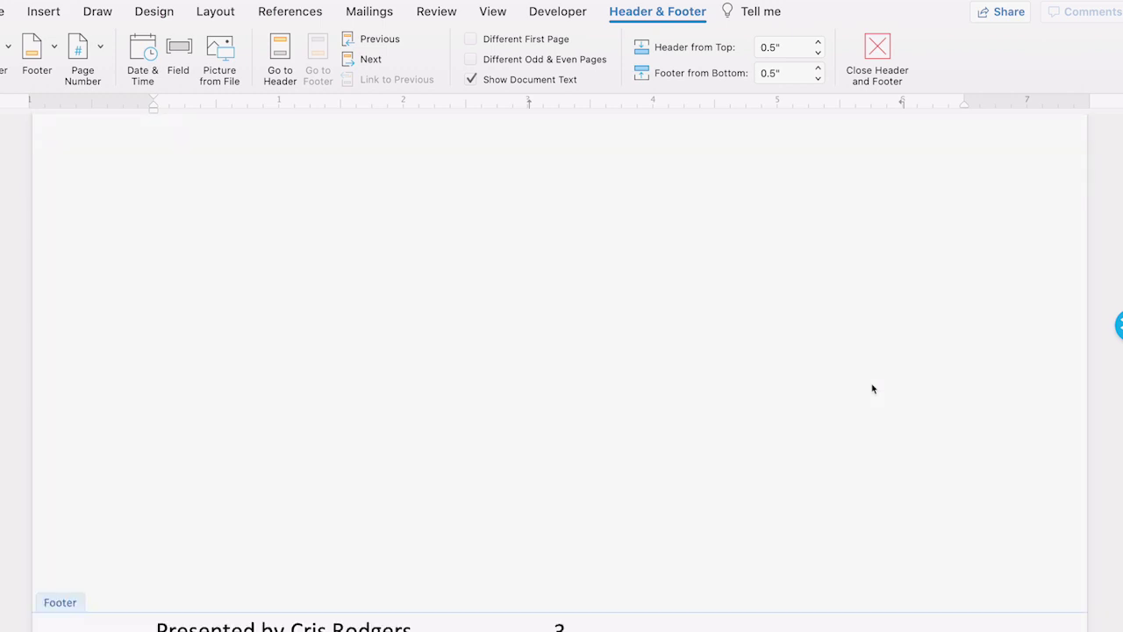